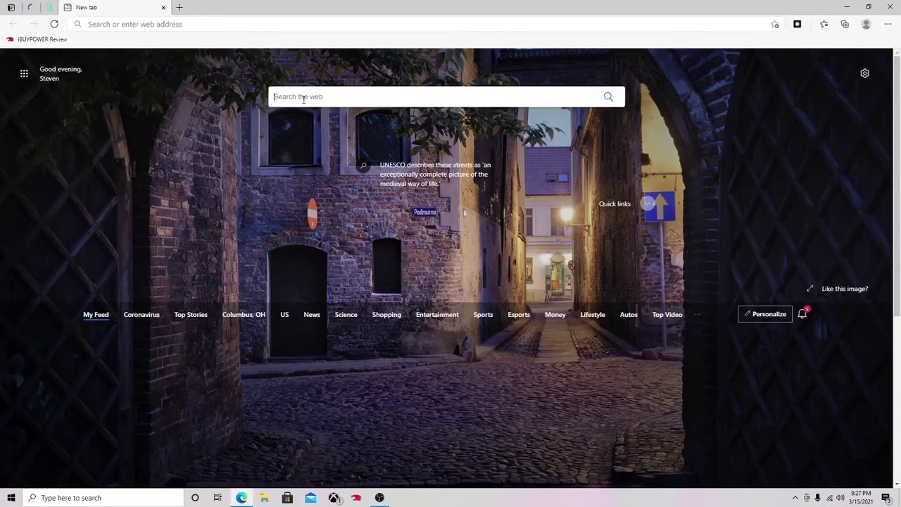
- Launch Microsoft Edge from the desktop so it opens on a new tab
click(304, 99)
- Search 'iw4x download' and open the X Labs IW4x Client Support install guide
text(iw4x)
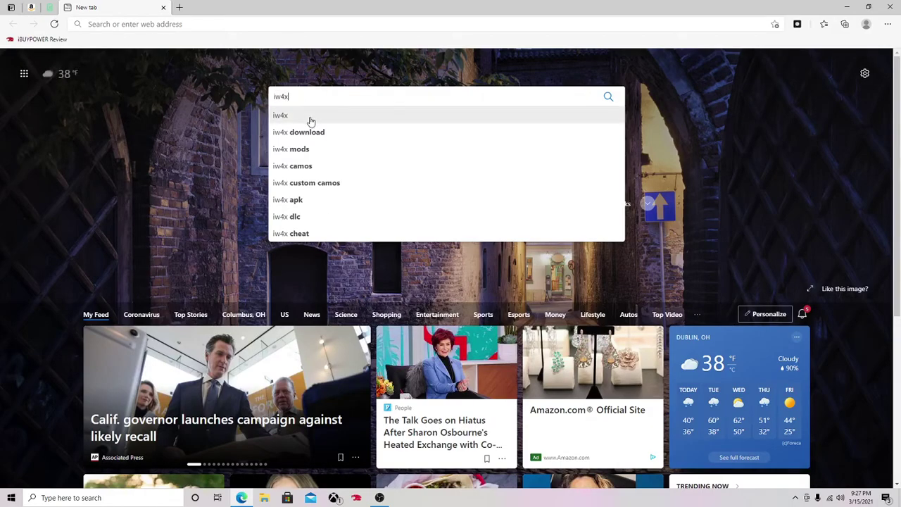
click(315, 131)
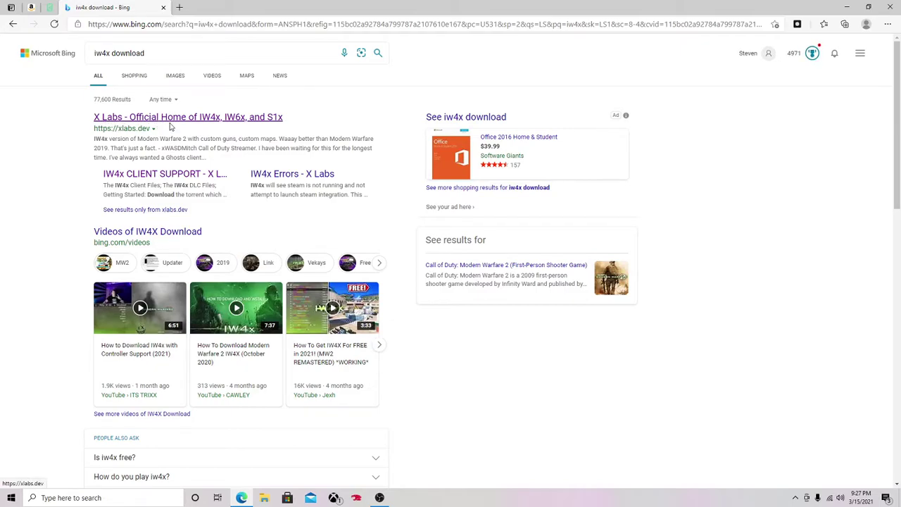
click(240, 117)
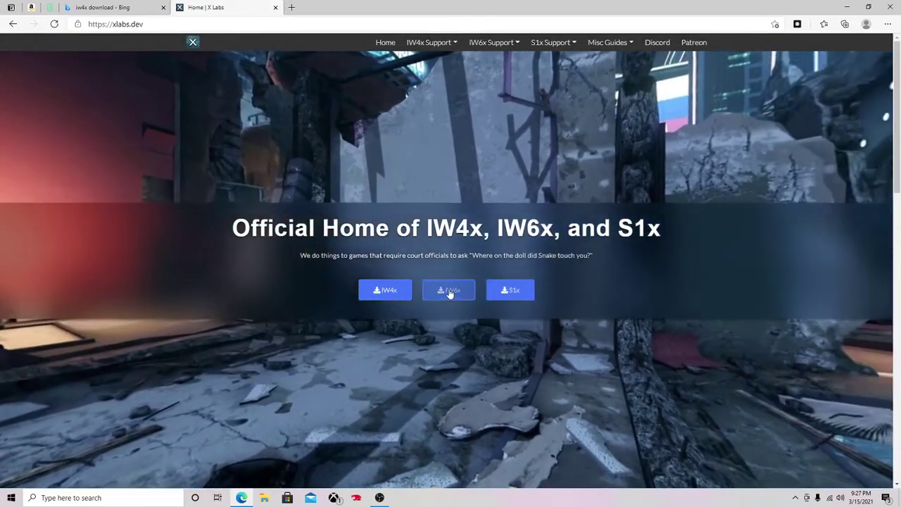
click(451, 294)
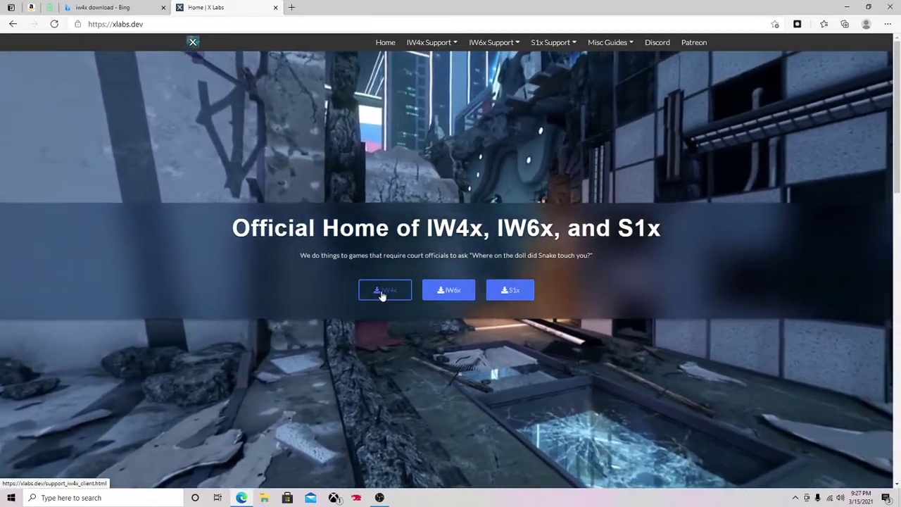
click(384, 290)
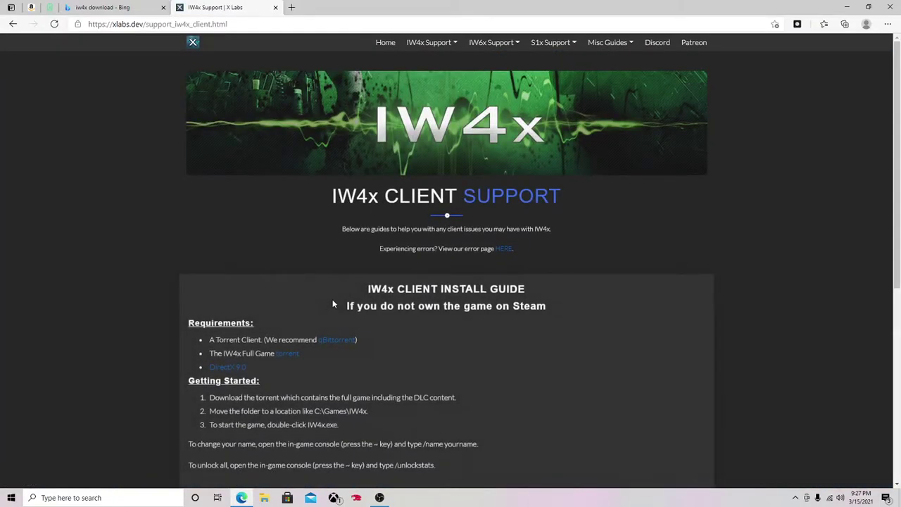
scroll(330, 299, down, 1)
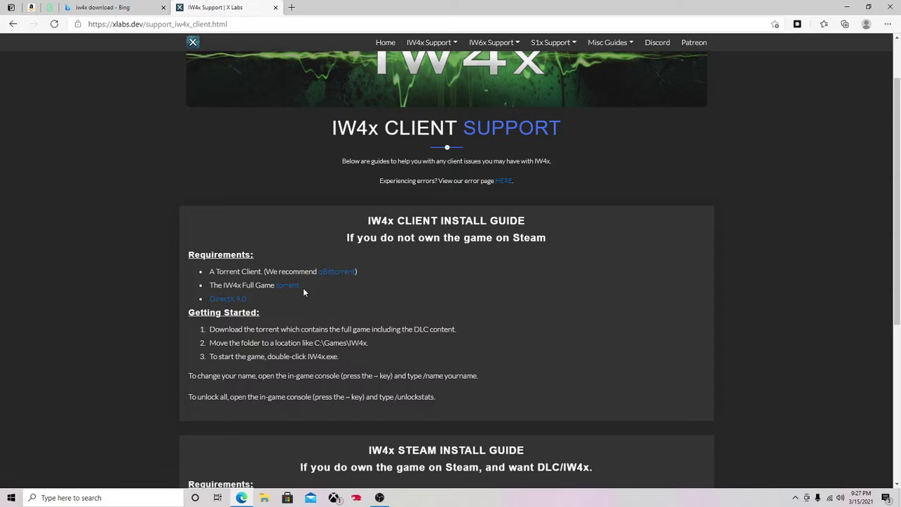
scroll(378, 285, up, 1)
scroll(297, 352, down, 1)
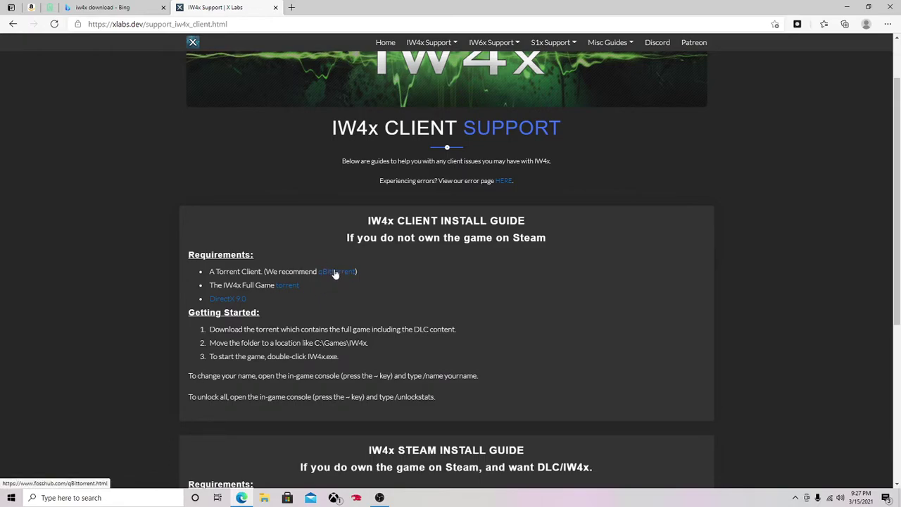
scroll(336, 274, up, 1)
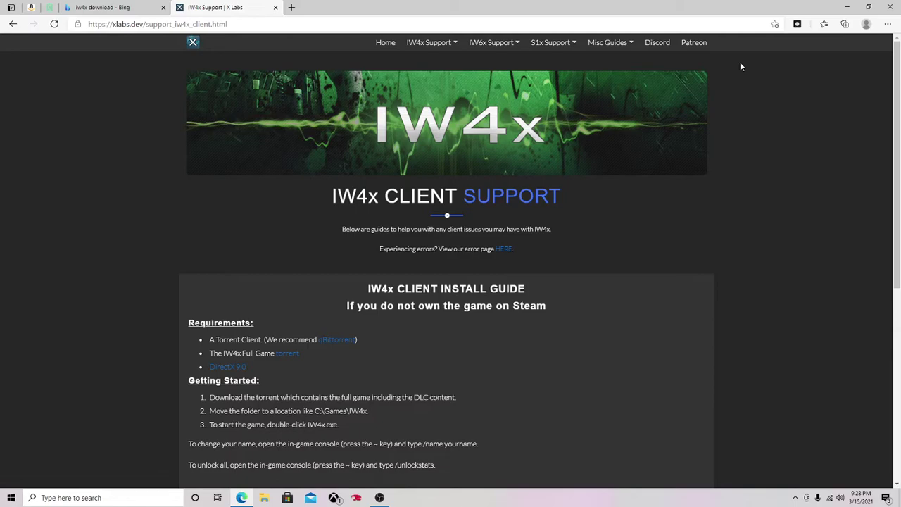
scroll(524, 258, down, 1)
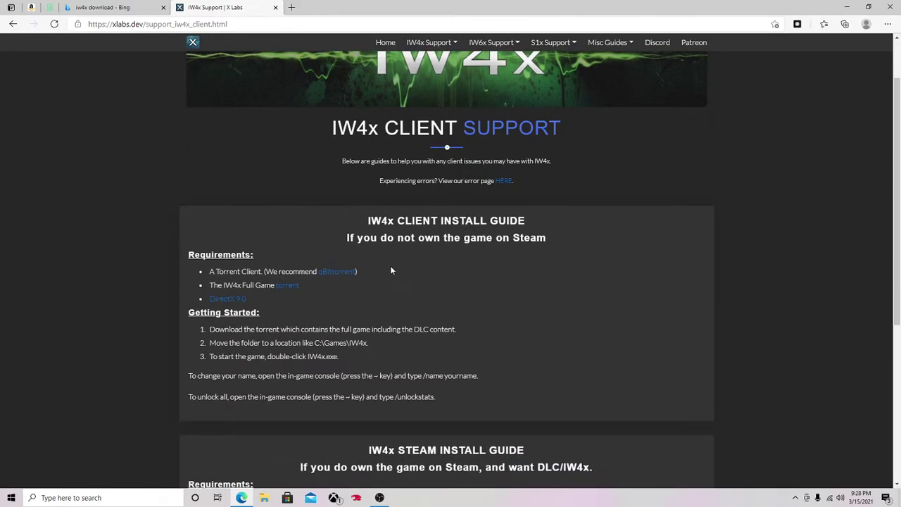
- On FossHub's qBittorrent 4.3.3 page, start the qBittorrent Windows installer download
click(342, 277)
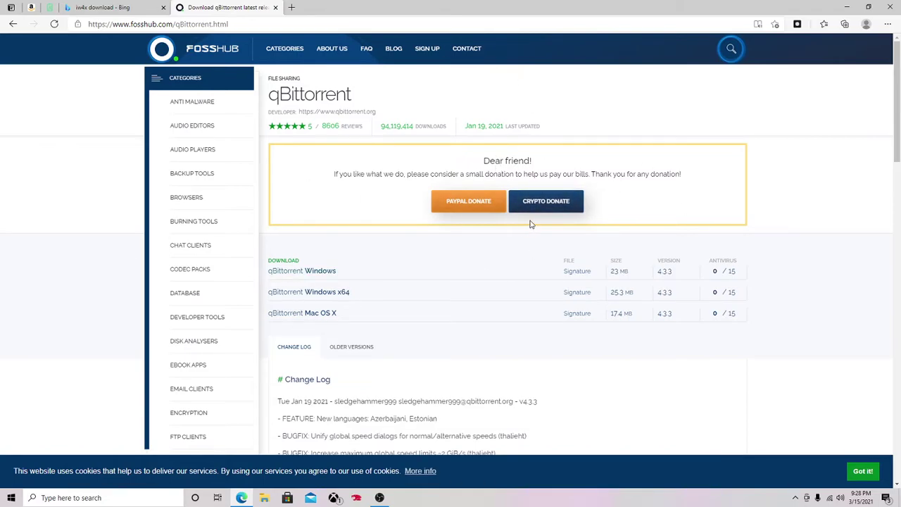
scroll(529, 224, down, 8)
scroll(528, 224, up, 8)
scroll(524, 222, down, 1)
scroll(520, 205, up, 1)
click(306, 277)
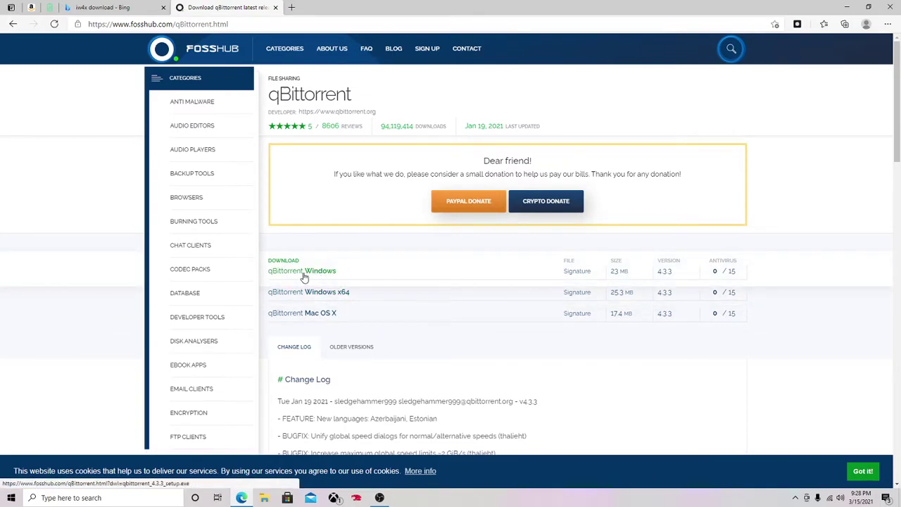
- Cancel the qBittorrent download, close the FossHub tab and minimize Edge to the desktop
click(98, 478)
click(126, 459)
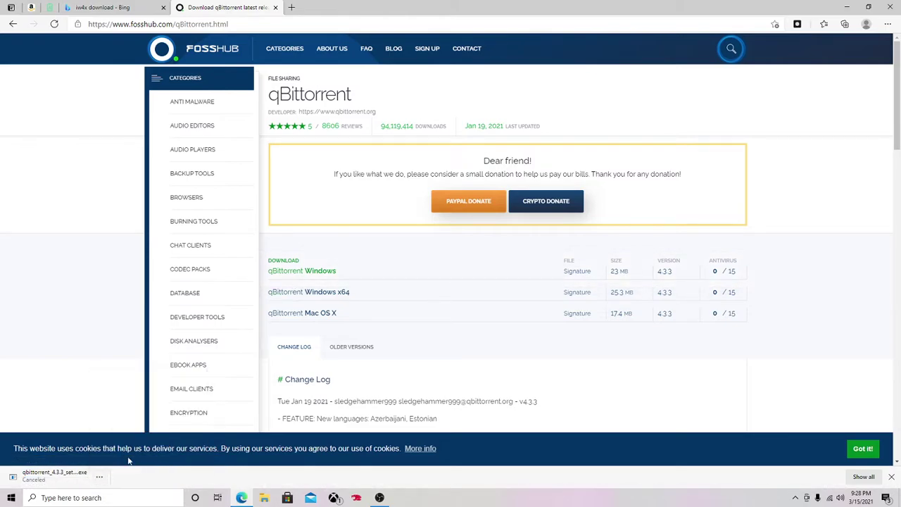
click(318, 276)
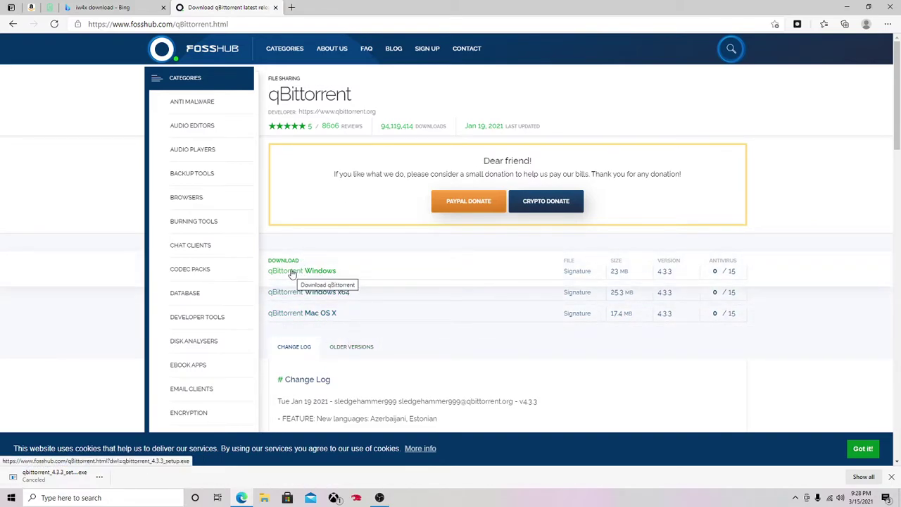
click(99, 477)
click(125, 478)
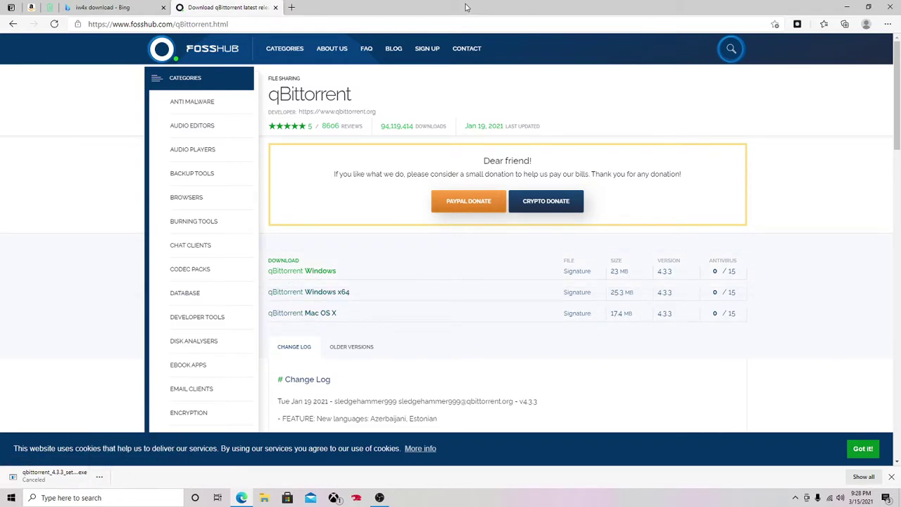
click(276, 7)
click(846, 7)
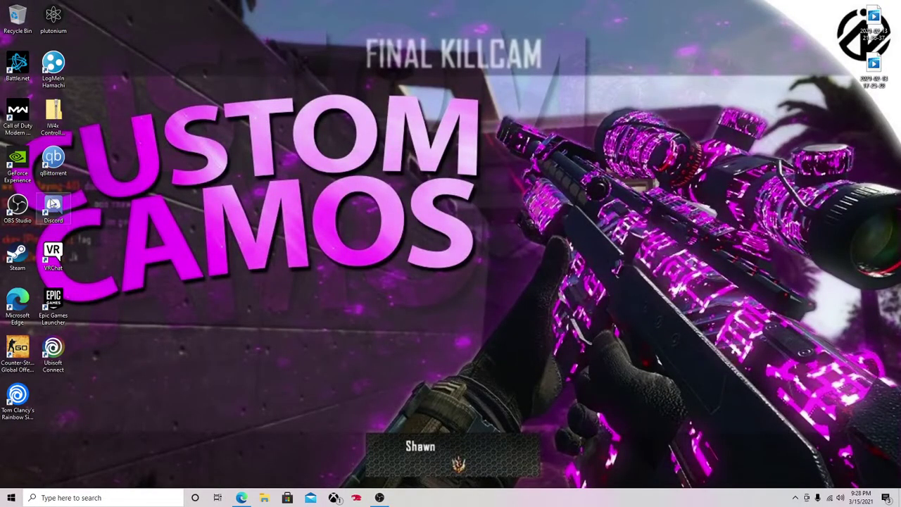
- Launch qBittorrent and check the iw4x_full_game torrent's download folder
double_click(54, 169)
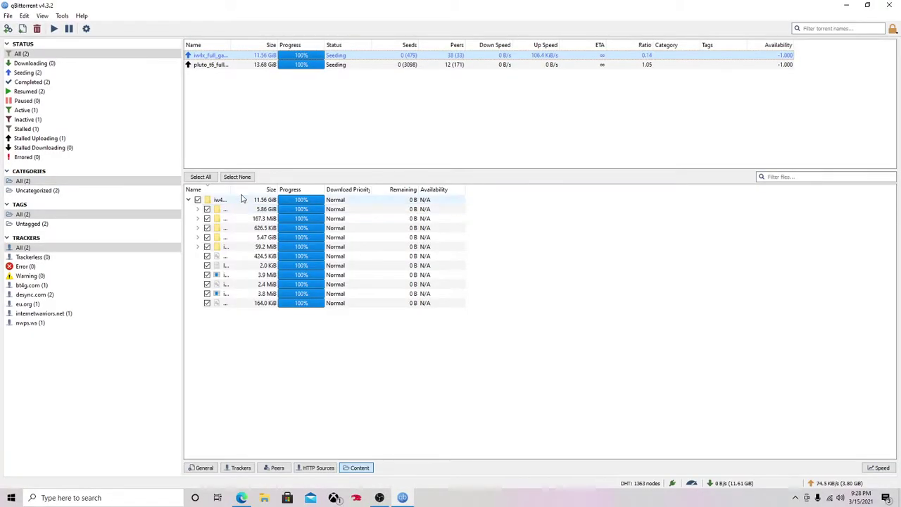
click(22, 28)
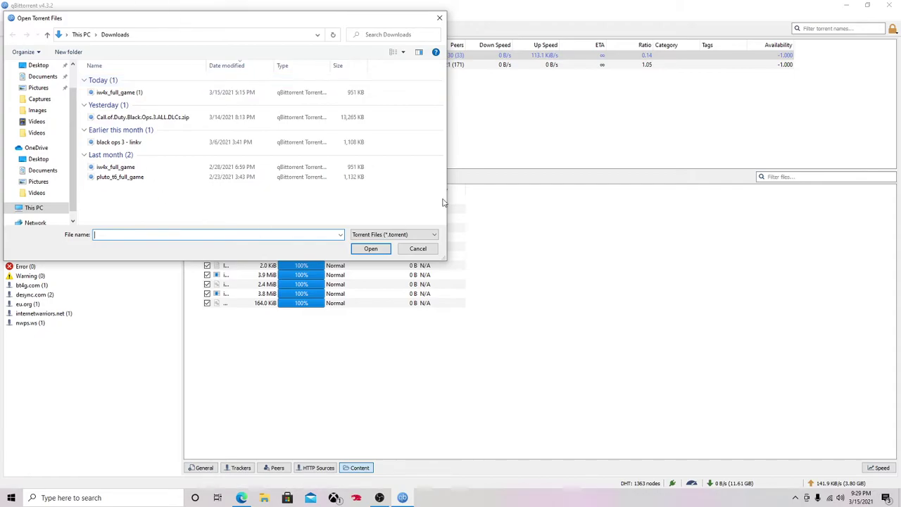
click(439, 18)
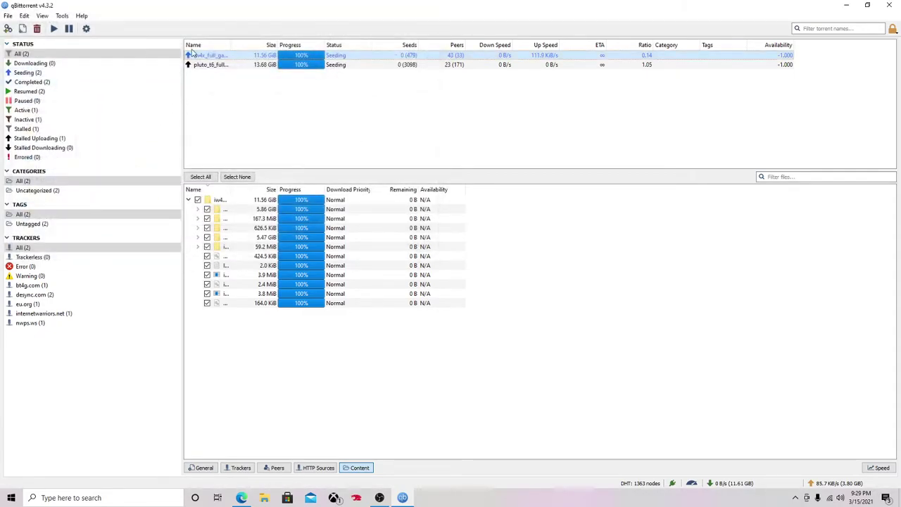
double_click(236, 56)
click(889, 5)
- Close qBittorrent's torrent picker and File menu without adding anything, then open File Explorer
click(23, 30)
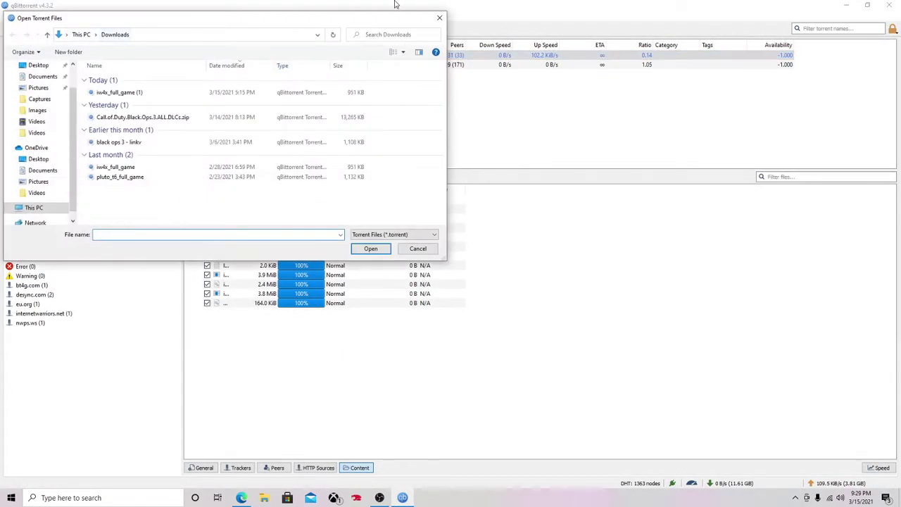
click(440, 18)
click(8, 15)
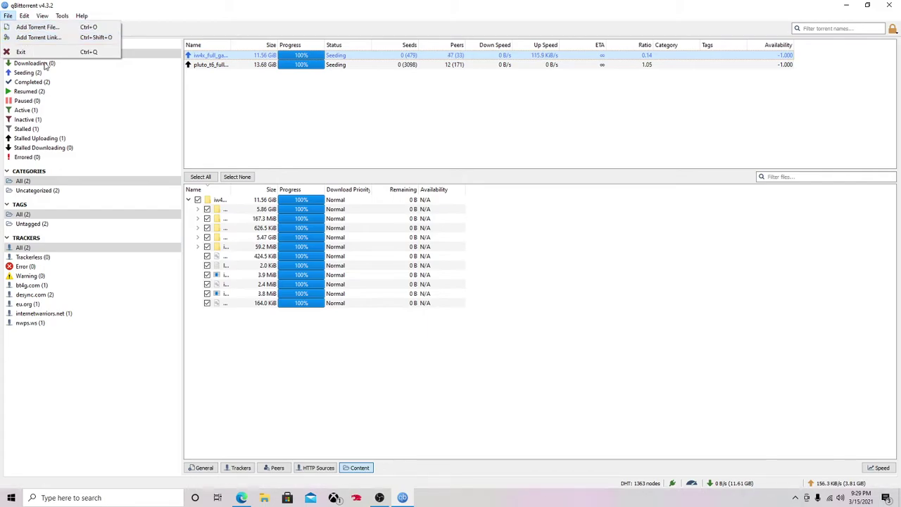
click(262, 136)
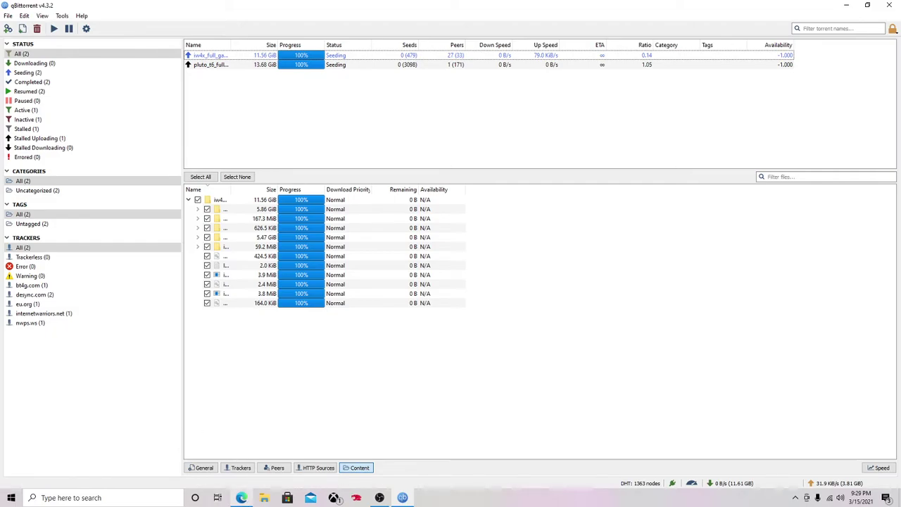
click(264, 498)
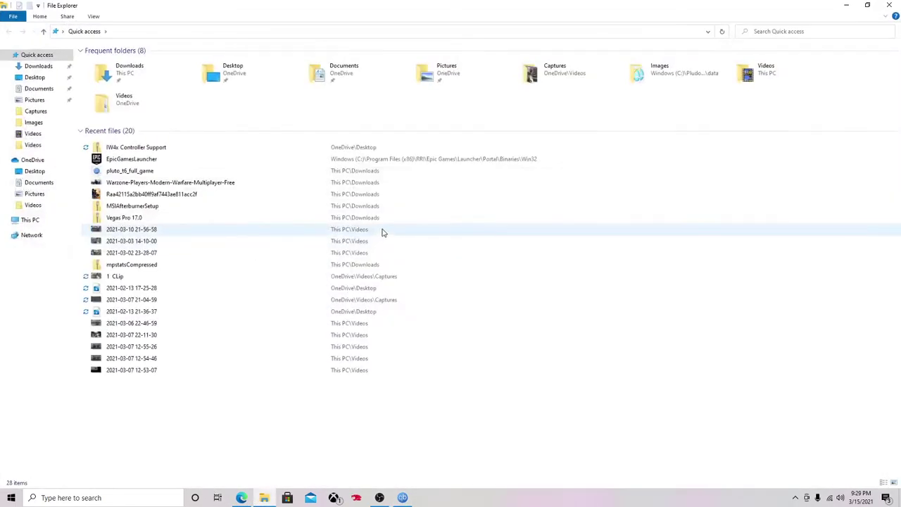
- Open New Volume (D:), look into RainbowSixSiege and Games, then select iw4x_full_game
click(37, 221)
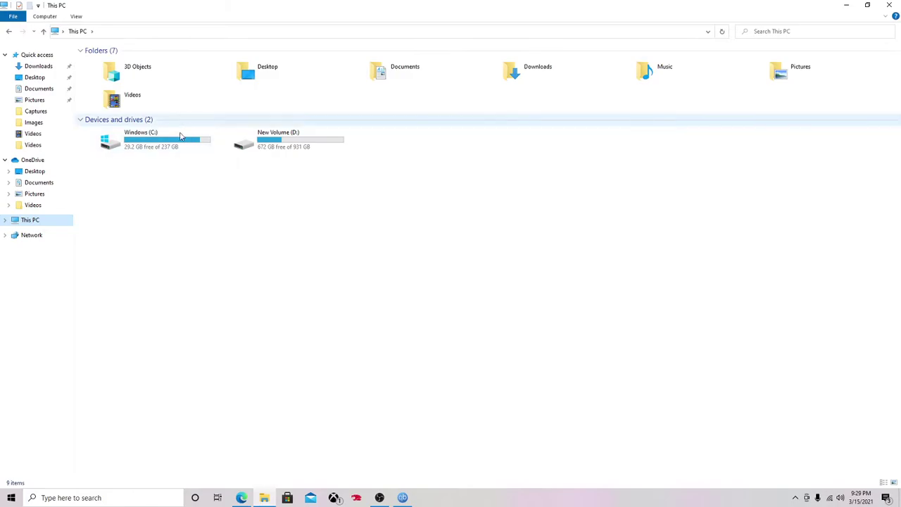
double_click(268, 144)
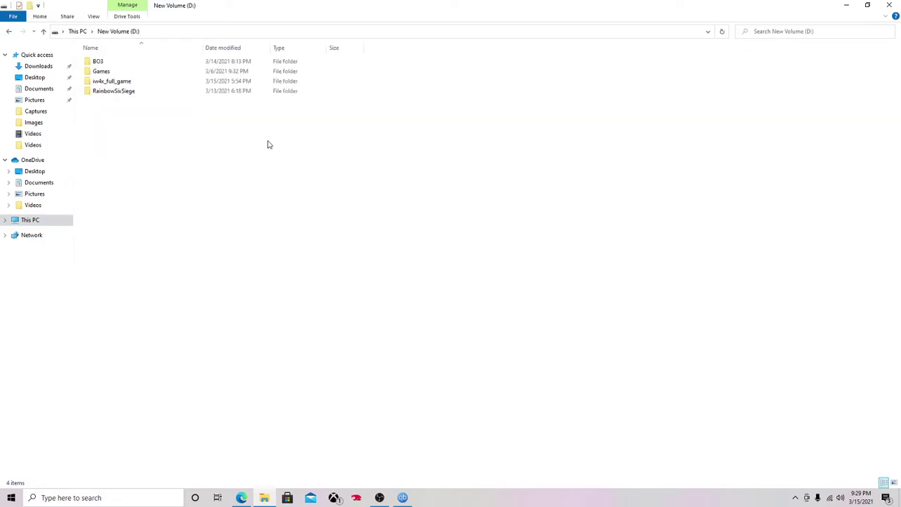
click(109, 92)
double_click(109, 93)
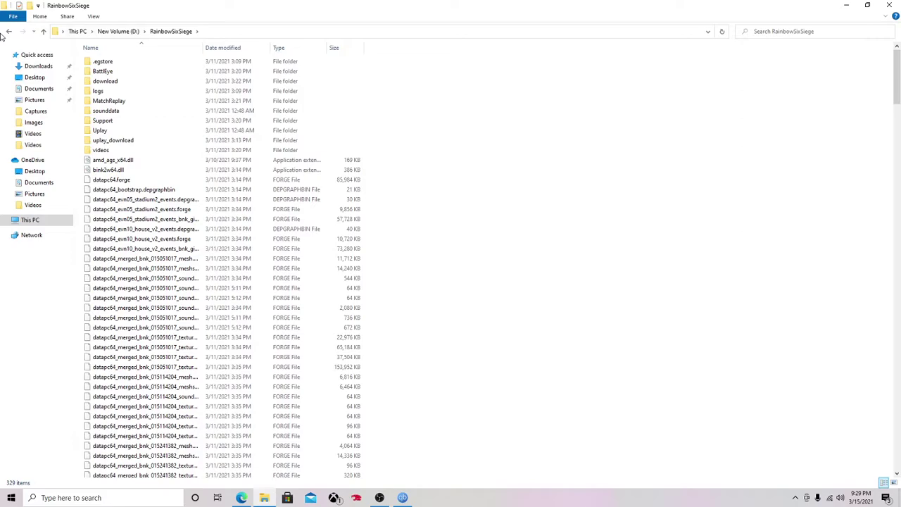
click(8, 31)
double_click(126, 71)
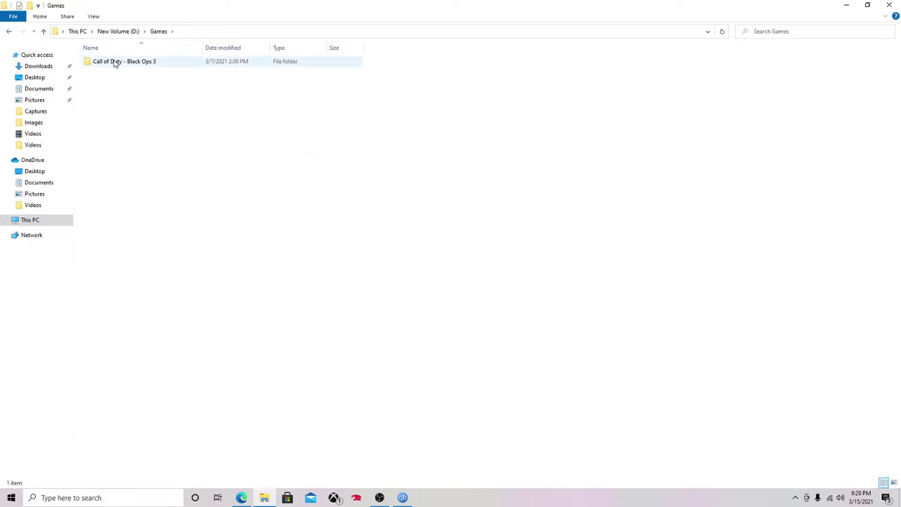
click(9, 31)
click(100, 85)
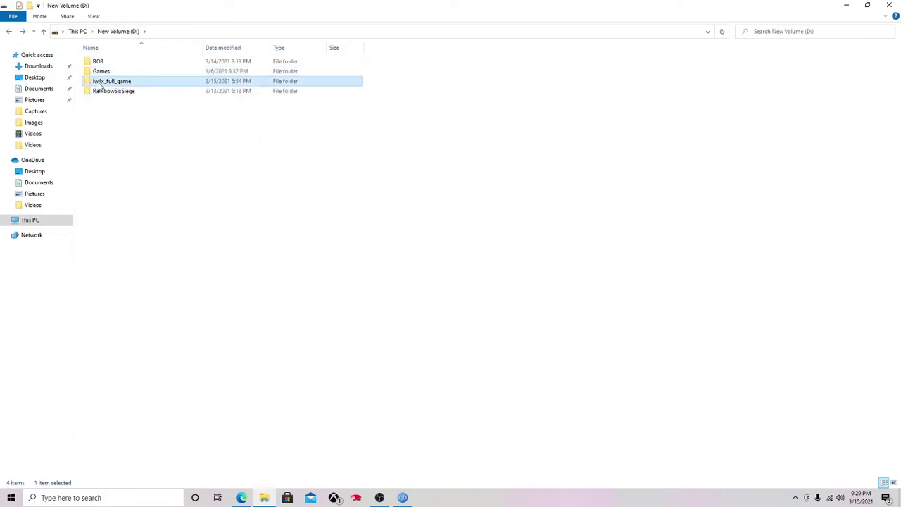
click(243, 497)
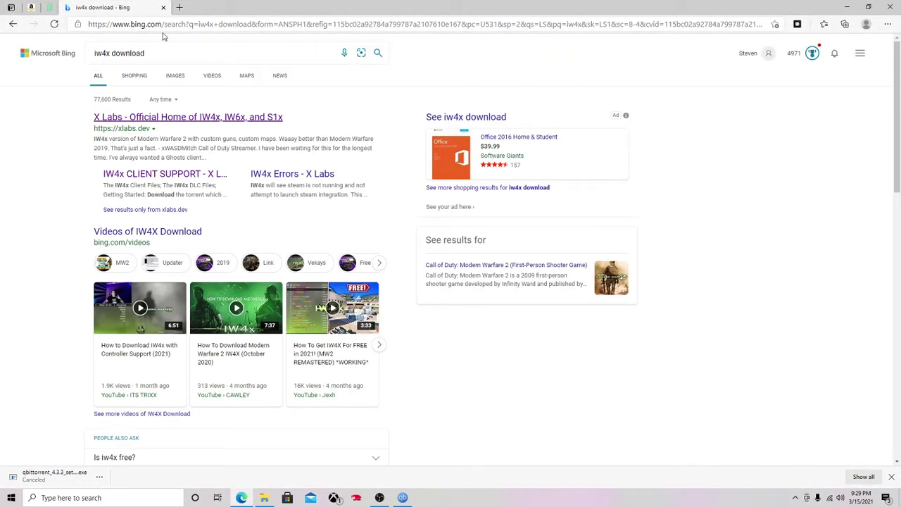
- Reread the X Labs IW4x client install guide, then return to File Explorer on drive D:
click(167, 118)
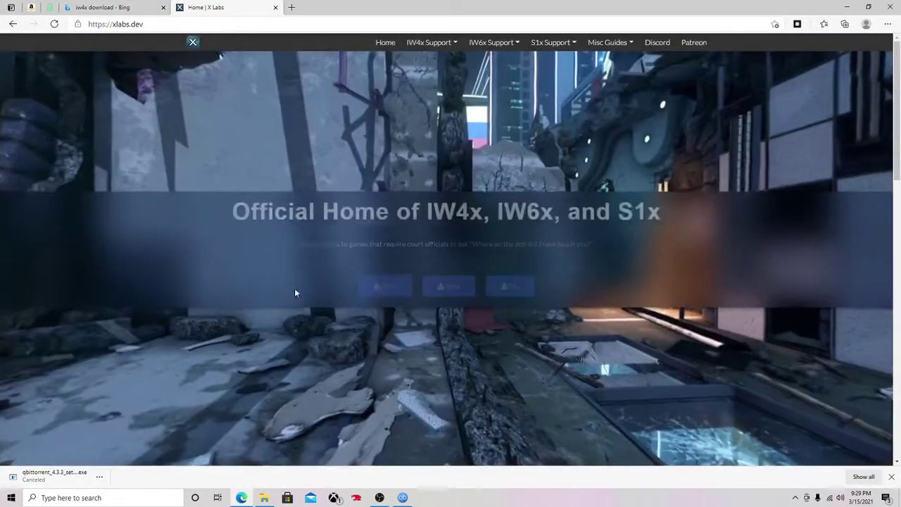
click(392, 287)
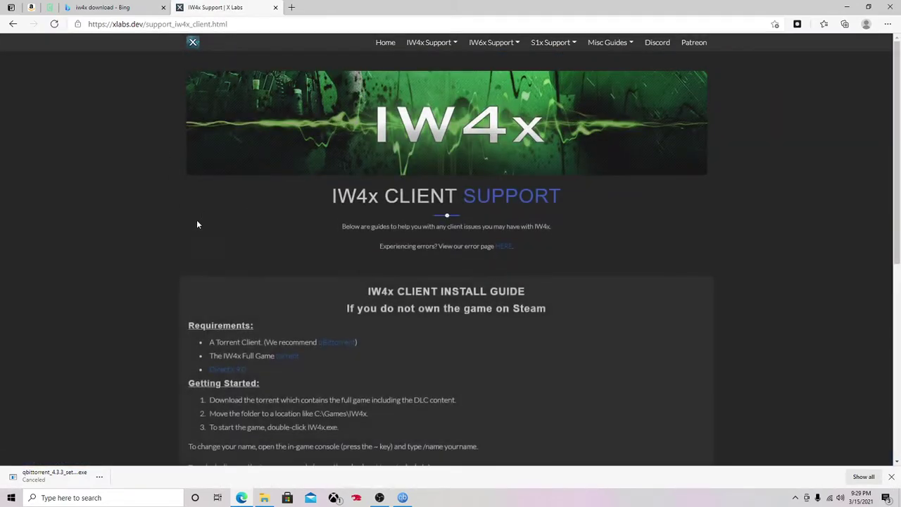
scroll(232, 257, down, 1)
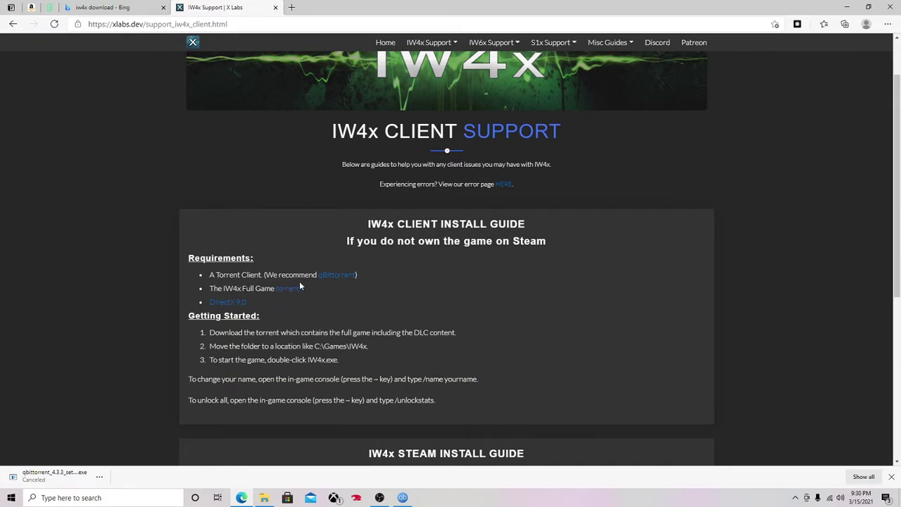
click(264, 498)
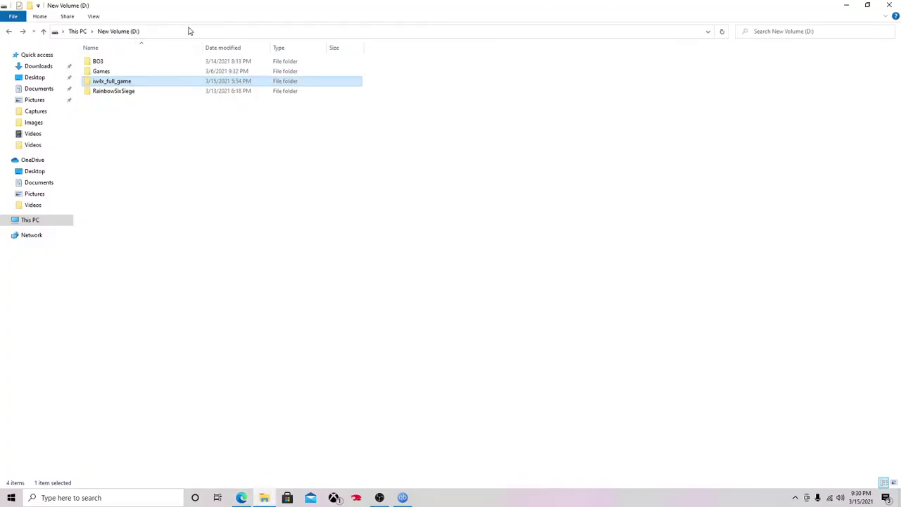
- Look inside iw4x_full_game, then create a new folder in the root of drive D:
double_click(111, 81)
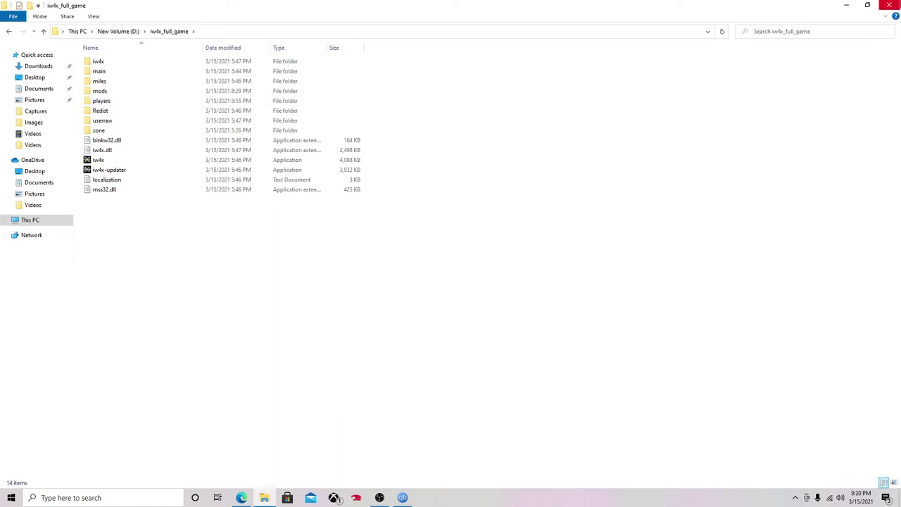
click(867, 5)
click(747, 120)
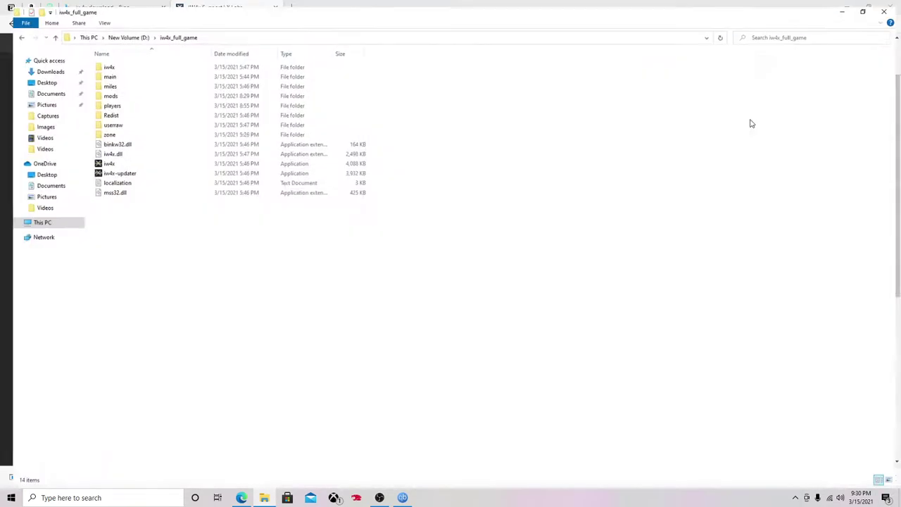
click(10, 31)
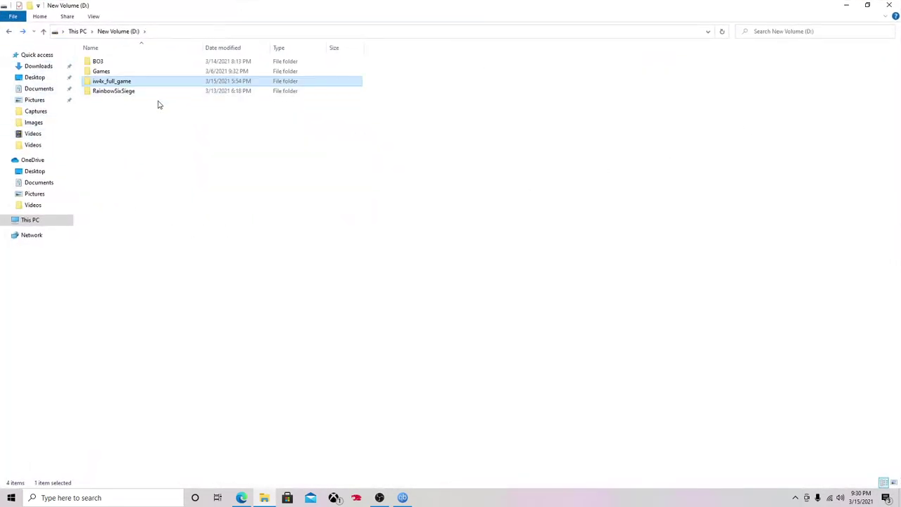
right_click(116, 115)
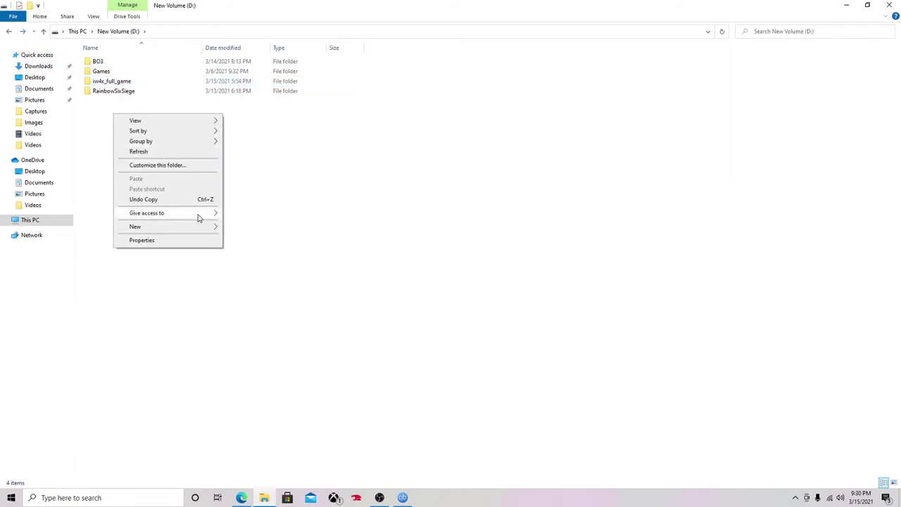
mouse_move(195, 227)
click(243, 227)
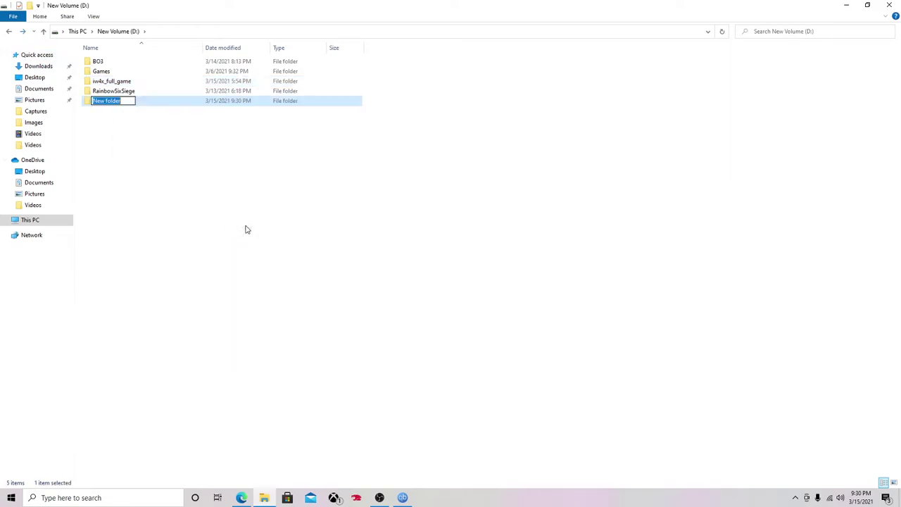
- Name the new folder PLudo, delete it, open iw4x_full_game and switch to qBittorrent
key(Return)
click(100, 83)
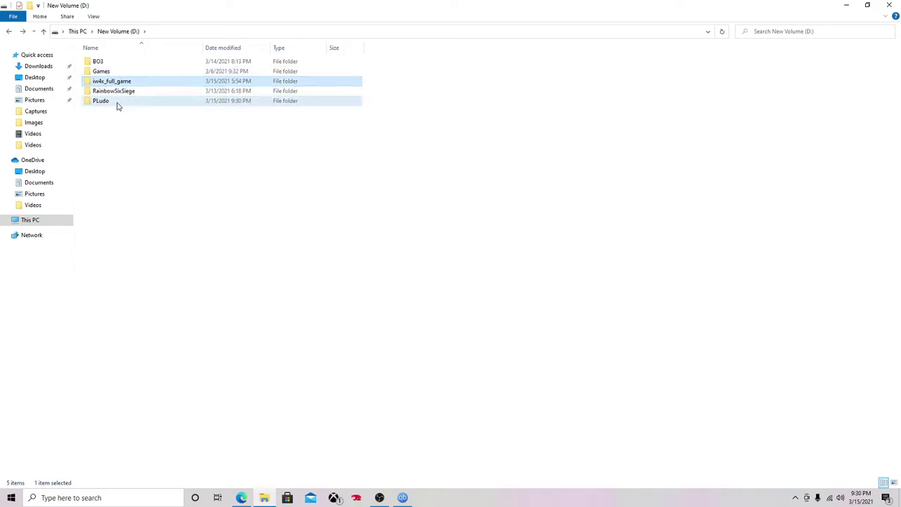
right_click(117, 102)
click(164, 267)
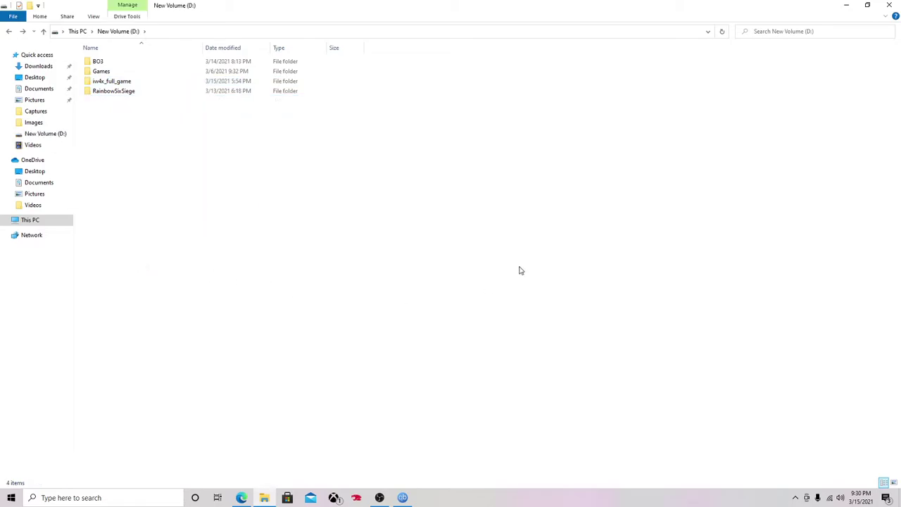
double_click(113, 81)
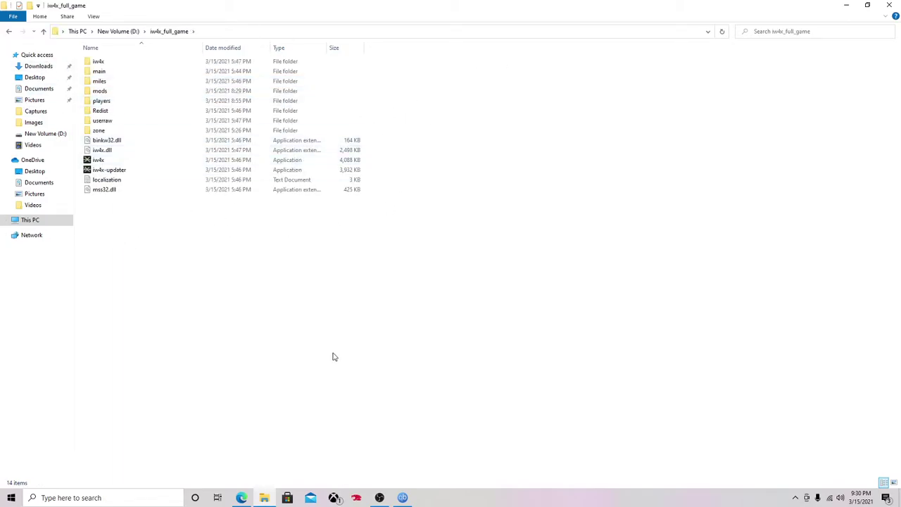
click(402, 497)
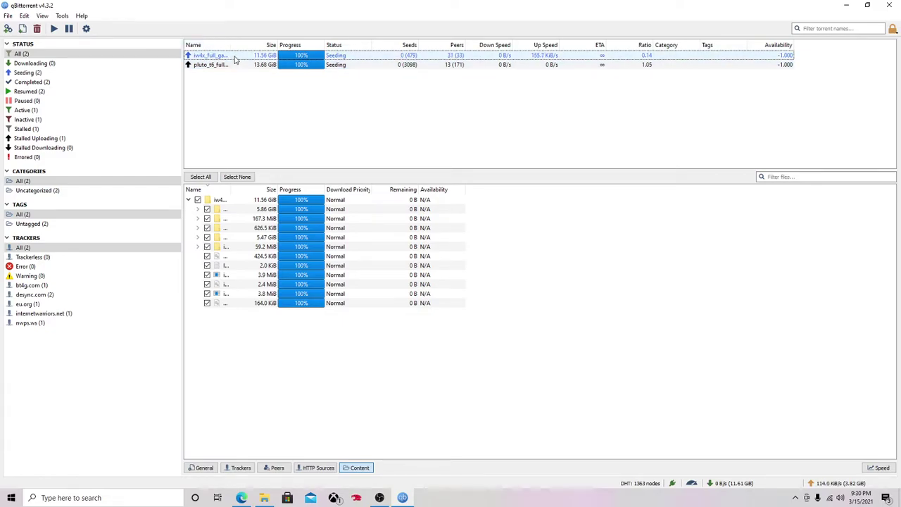
- Open the IW4x torrent's iw4x_full_game folder maximized and launch iw4x.exe
double_click(234, 57)
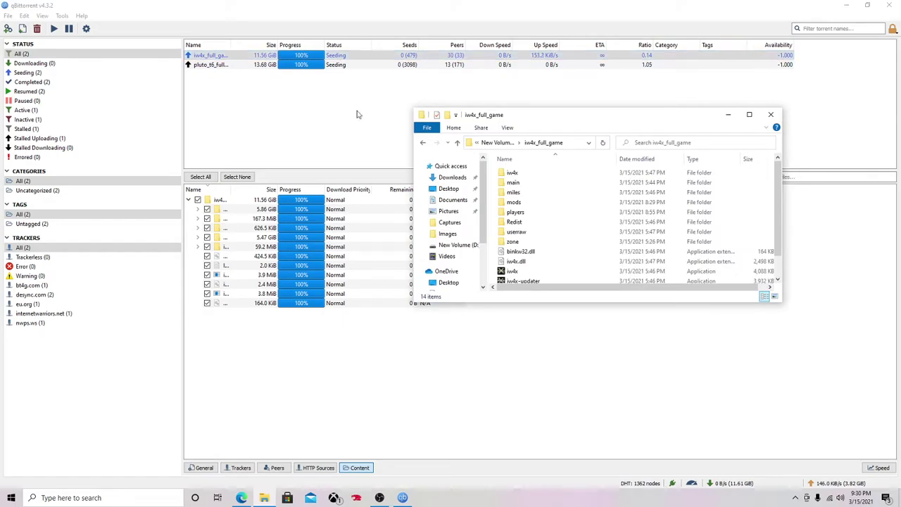
click(749, 114)
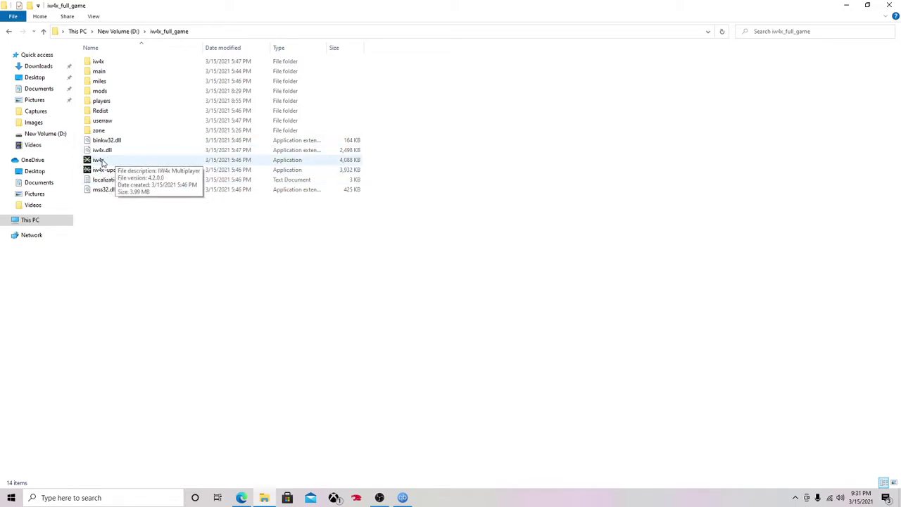
double_click(102, 161)
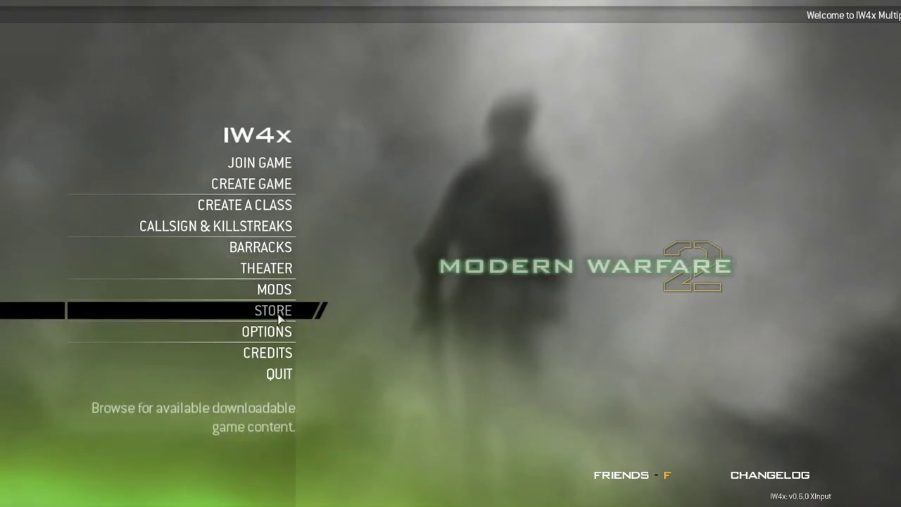
- Open the game options and browse the Controls, Multiplayer, Audio and Video pages
click(278, 341)
click(309, 121)
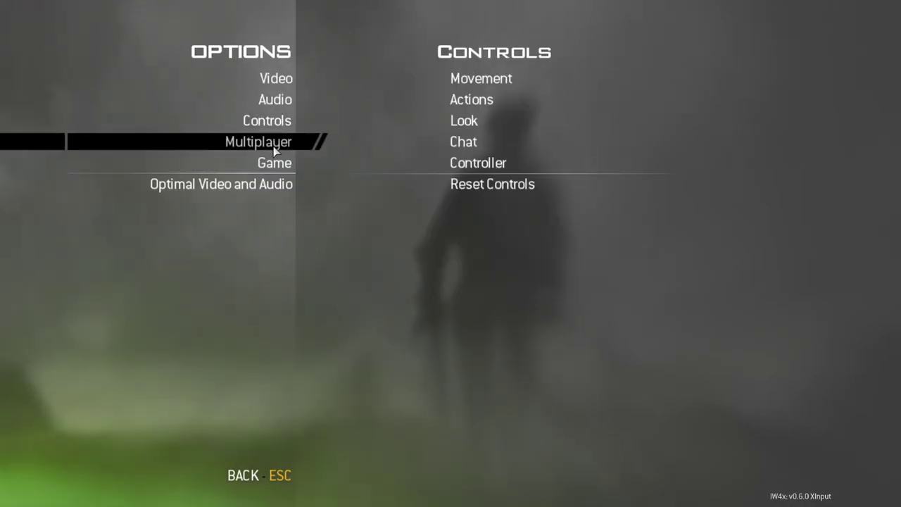
click(296, 143)
click(273, 109)
click(275, 78)
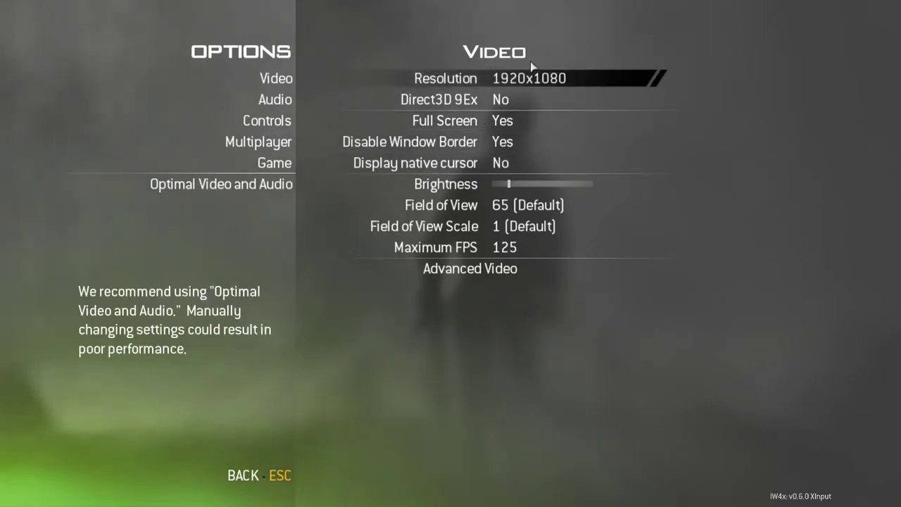
- Cycle Maximum FPS from 125 up to 333 and return to the main menu
click(485, 250)
click(498, 253)
click(532, 255)
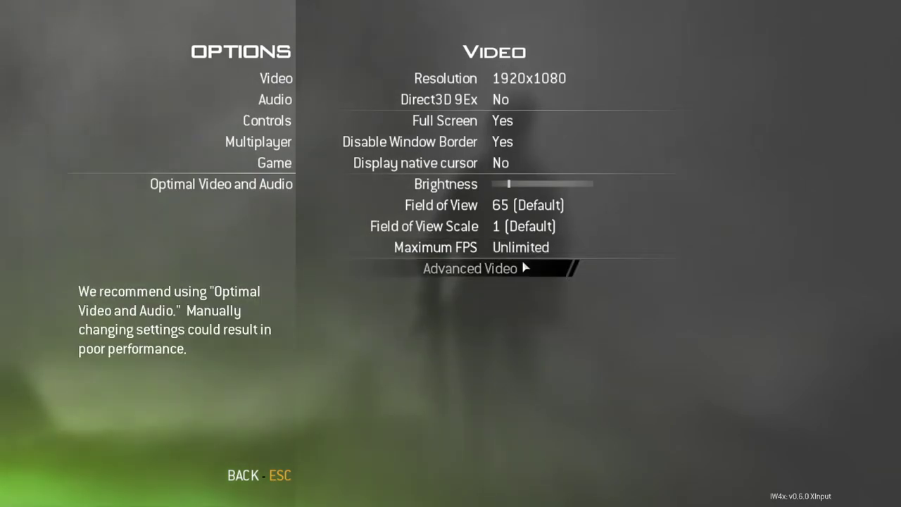
click(521, 257)
click(518, 248)
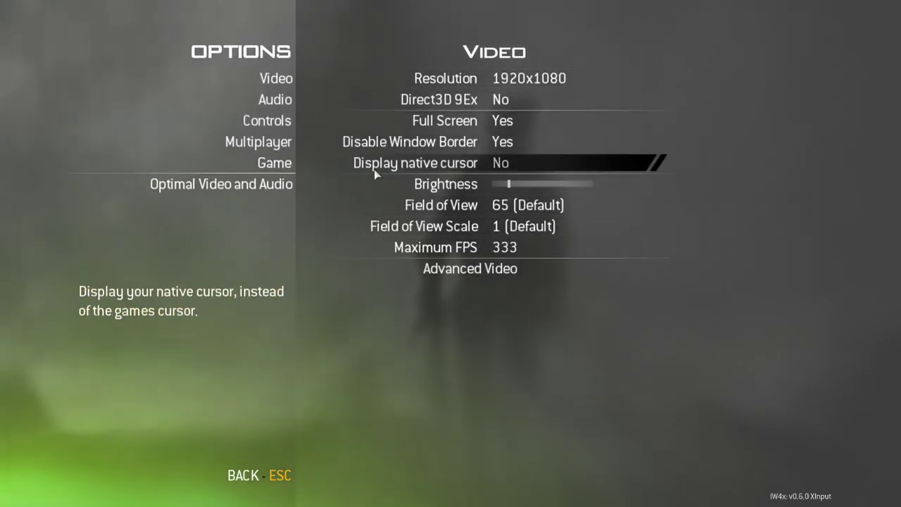
click(260, 468)
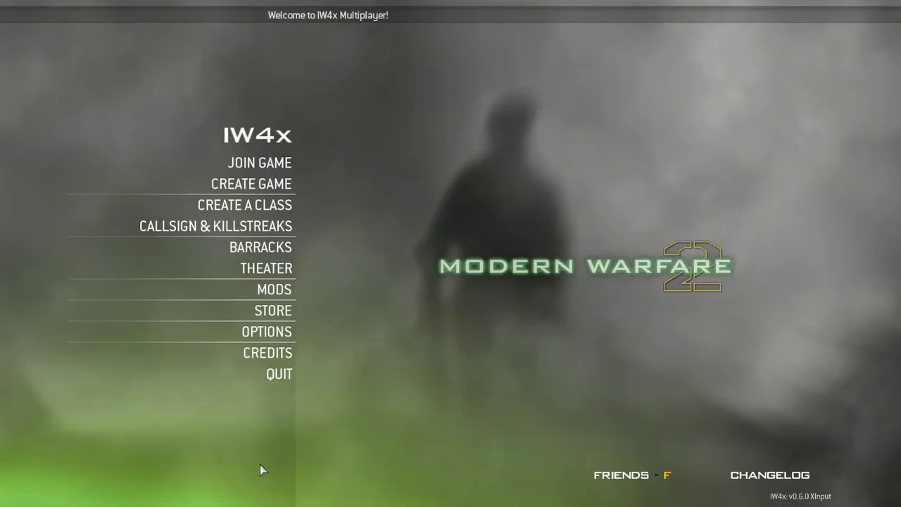
- Unlock all stats from the Barracks screen, then return to the main menu
click(271, 246)
click(292, 195)
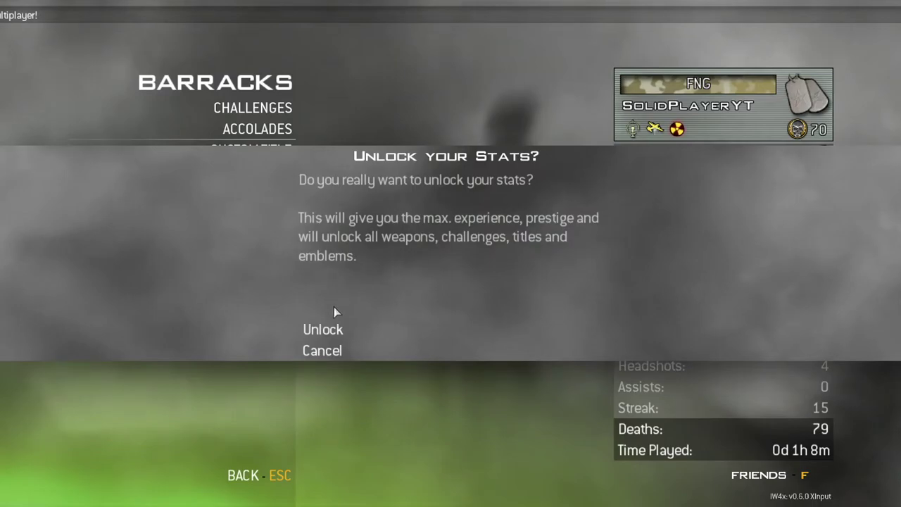
click(332, 348)
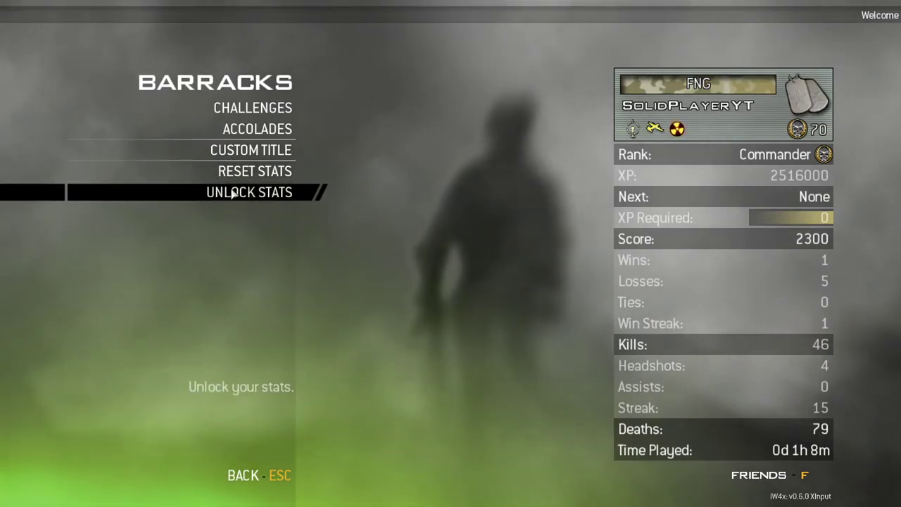
click(256, 196)
click(309, 349)
key(Escape)
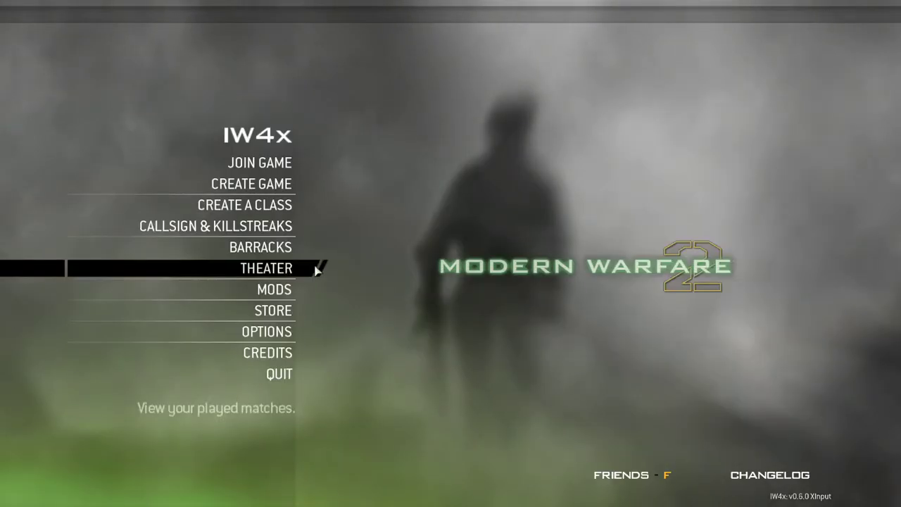
- Page through the emblem choices under Callsign & Killstreaks without changing them
click(285, 227)
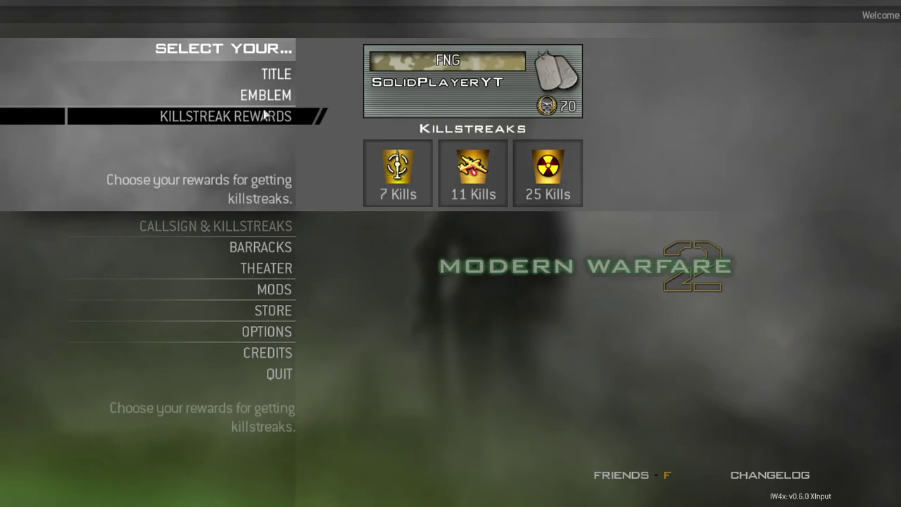
click(127, 95)
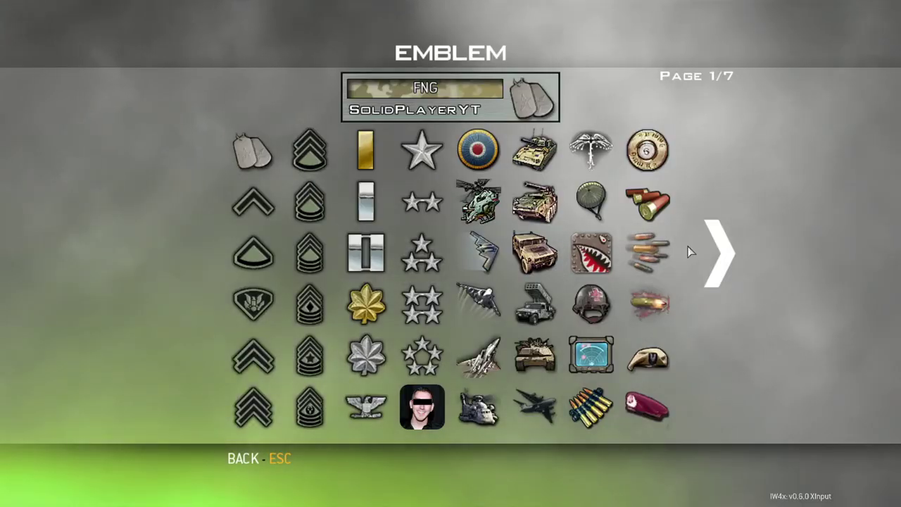
click(718, 254)
click(718, 253)
click(718, 253)
click(718, 253)
click(718, 254)
click(717, 254)
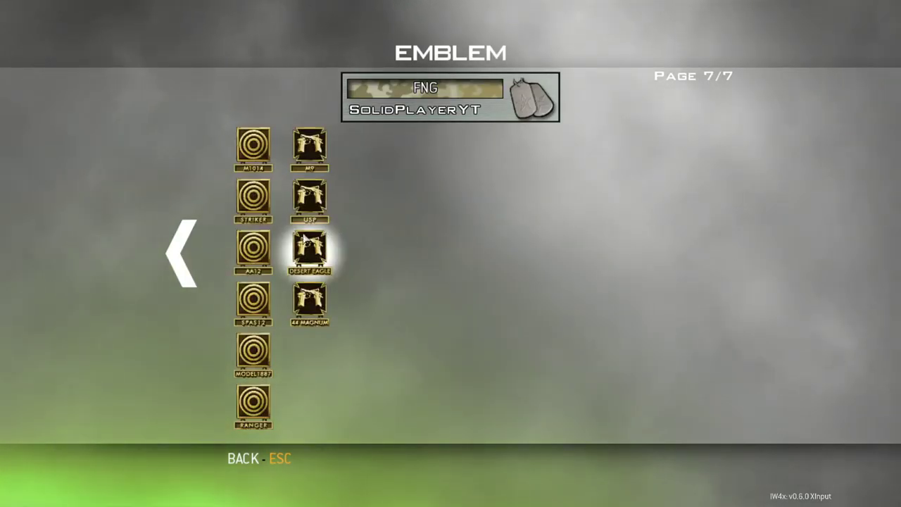
click(190, 252)
click(190, 252)
click(190, 252)
click(189, 252)
click(189, 252)
click(188, 251)
key(Escape)
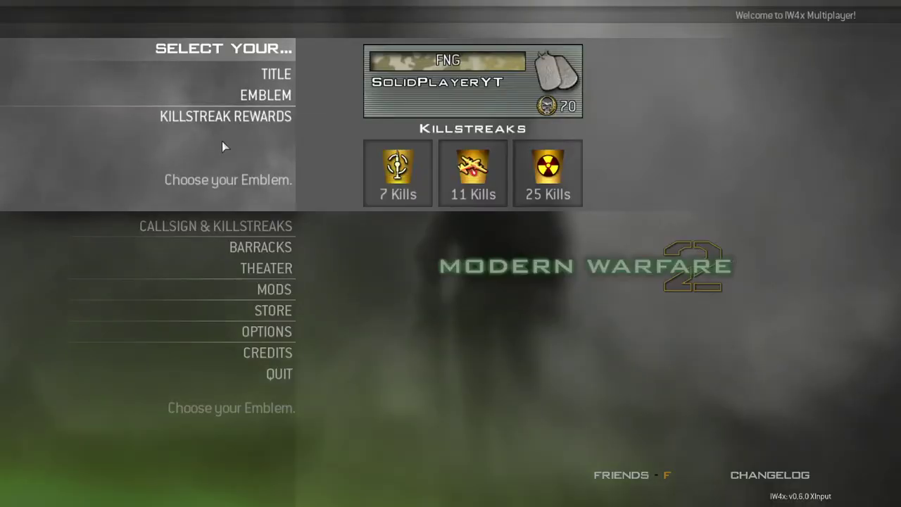
- Review the Attack Helicopter, AC130 and Tactical Nuke killstreaks, then quit from the main menu
click(225, 114)
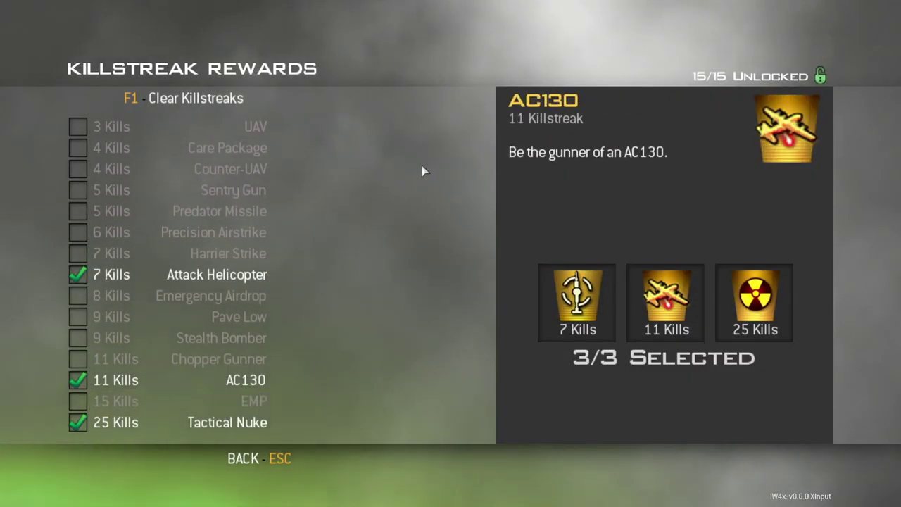
key(Escape)
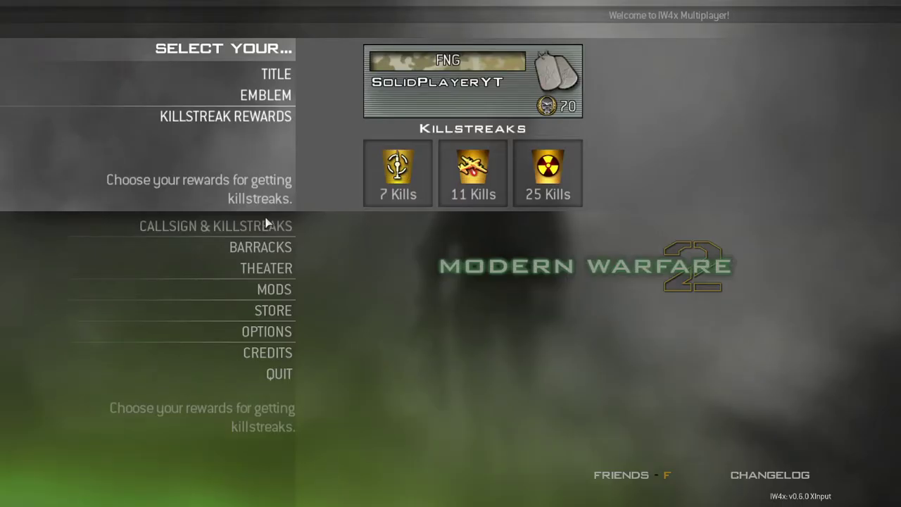
key(Escape)
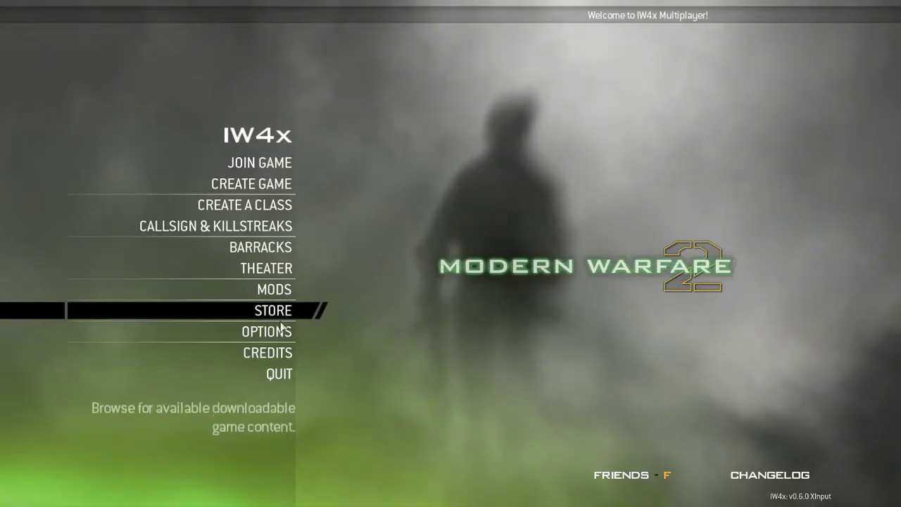
click(259, 380)
- Confirm quitting IW4x, then restore and reposition the iw4x_full_game window
click(400, 229)
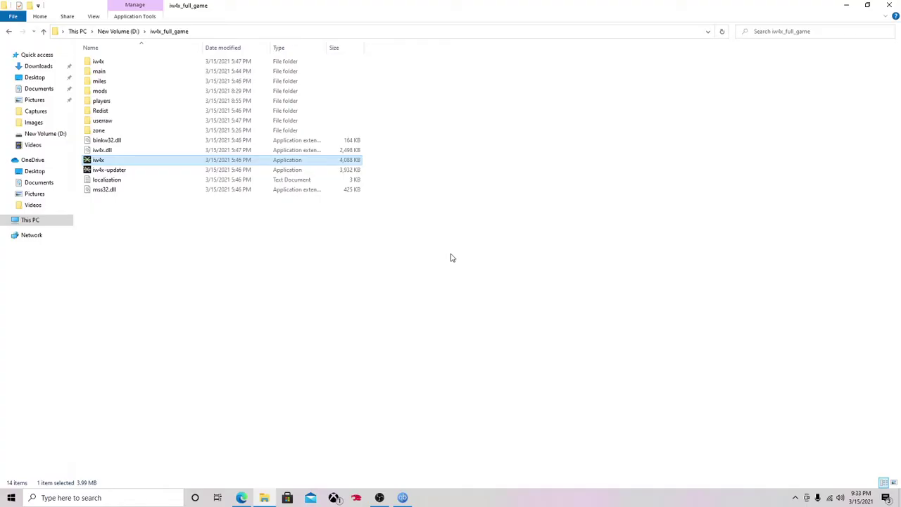
click(874, 4)
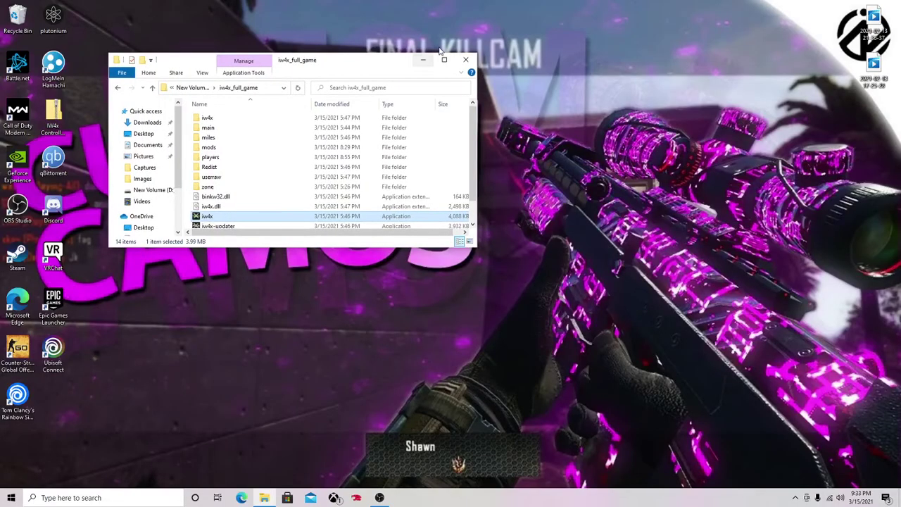
click(449, 54)
click(867, 6)
drag(405, 64, 372, 29)
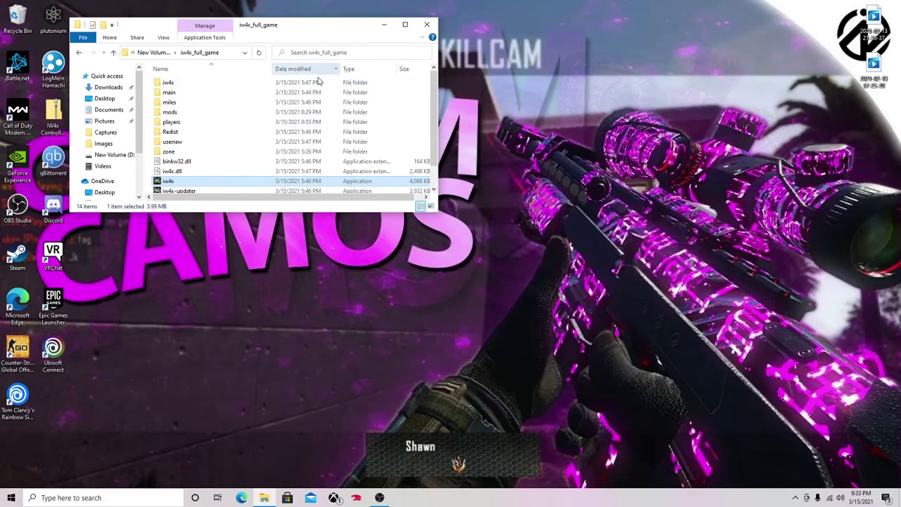
click(405, 25)
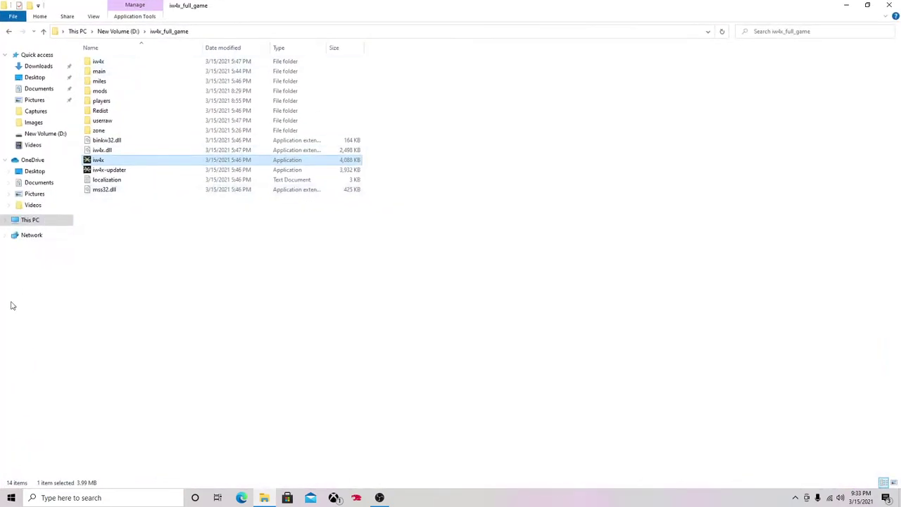
click(867, 6)
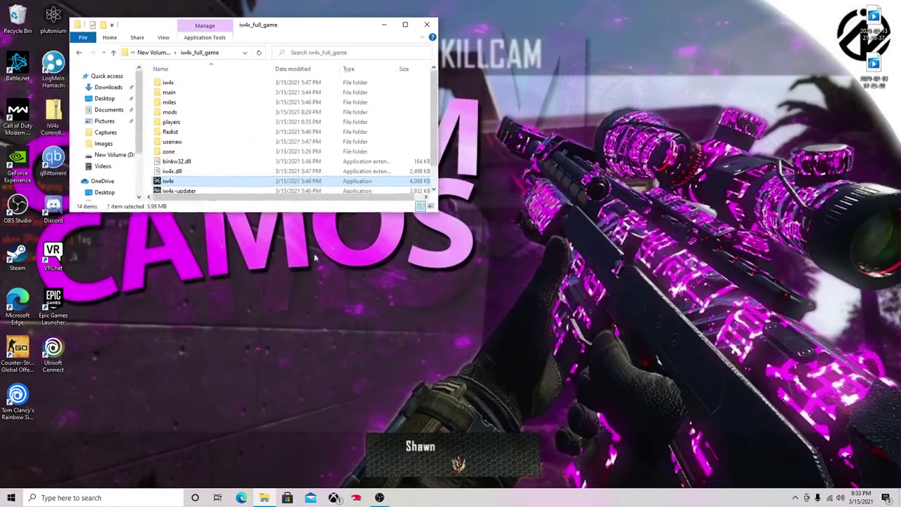
- Minimize iw4x_full_game, then open and minimize the IW4x Controller Support zip
click(384, 25)
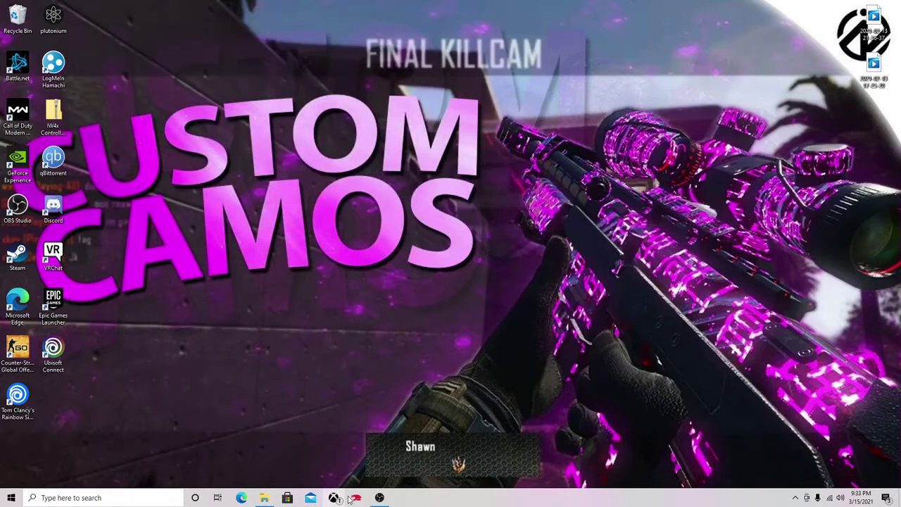
double_click(61, 131)
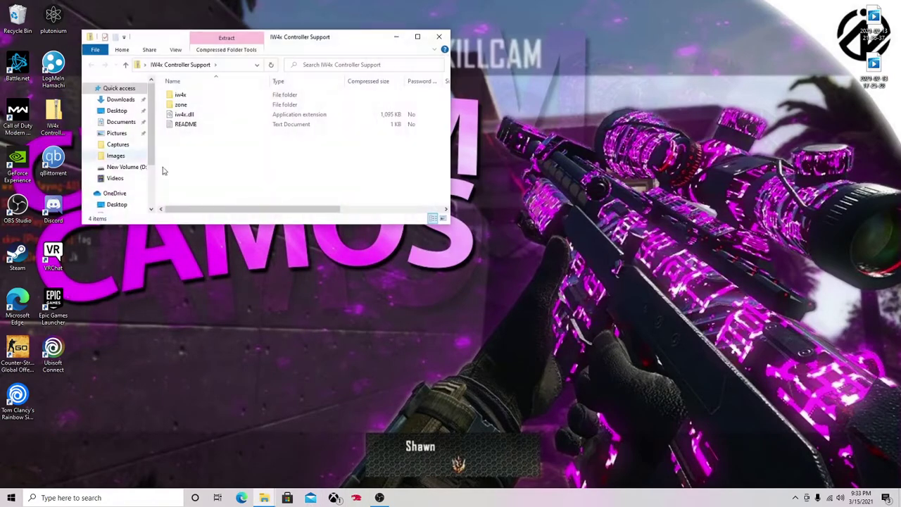
click(393, 36)
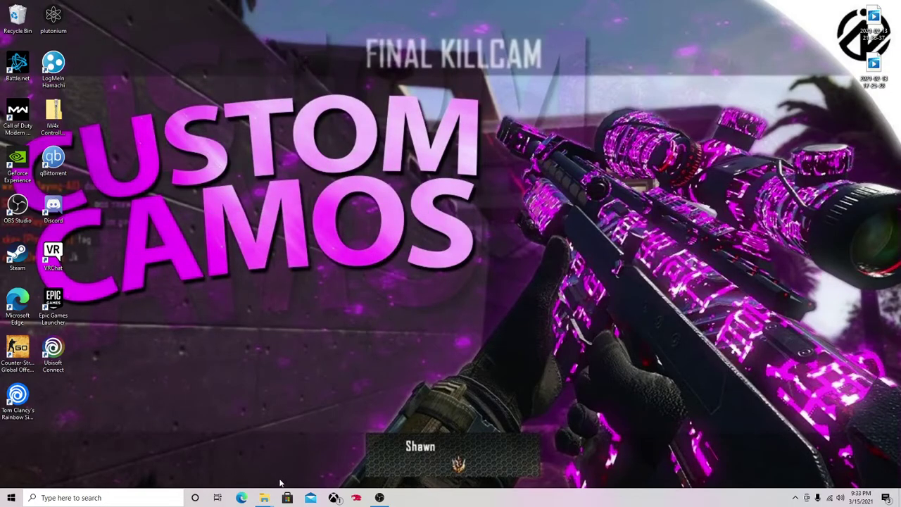
click(241, 498)
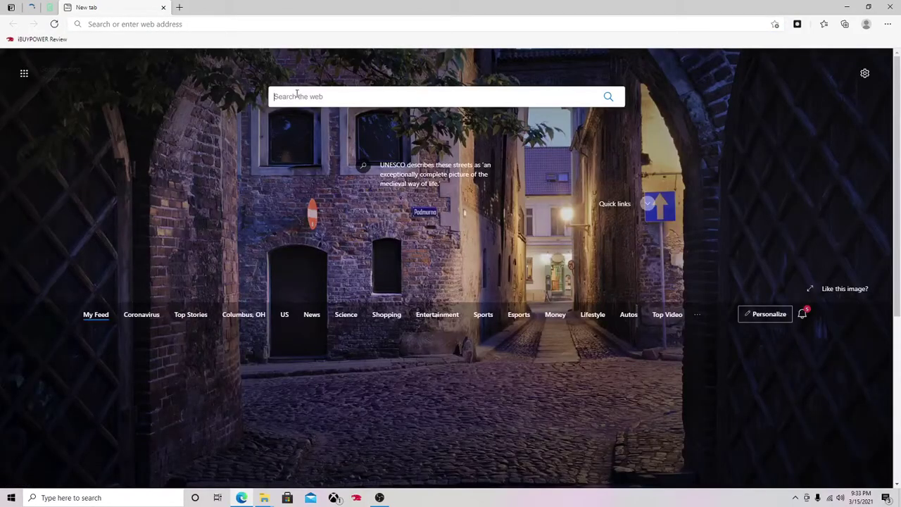
- Search 'winrar download', open the win-rar.com download page, then minimize Edge
text(win)
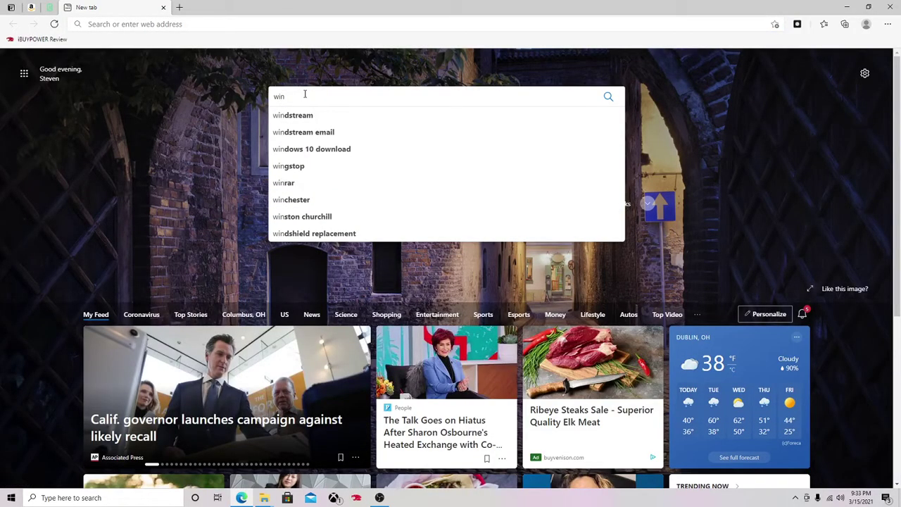
key(BackSpace)
key(BackSpace)
key(BackSpace)
text(winr)
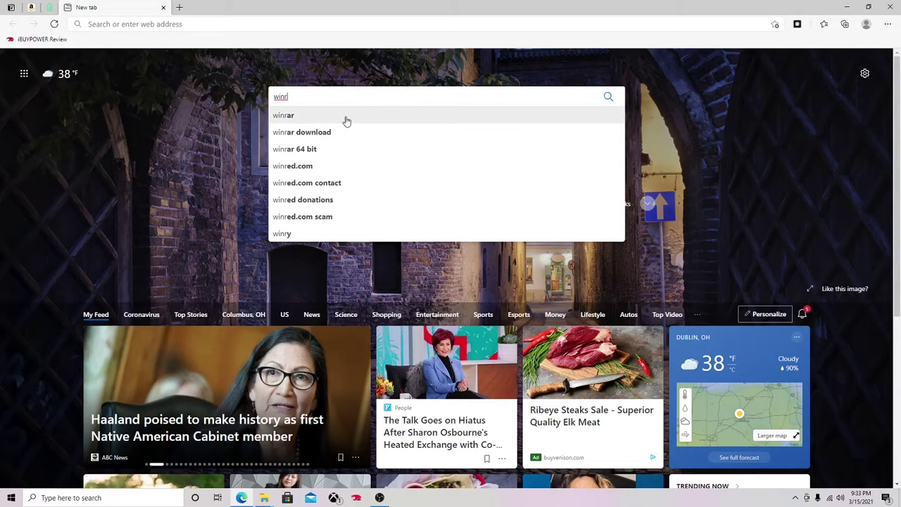
click(338, 133)
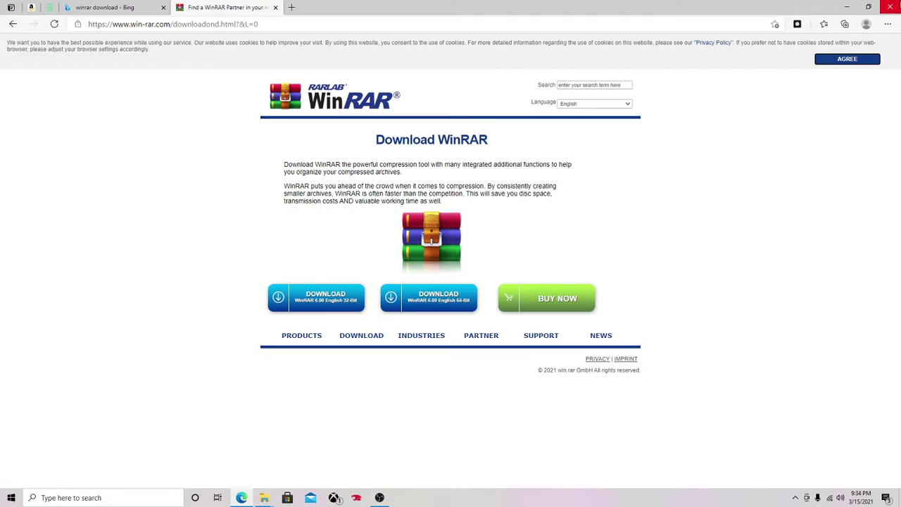
key(super+d)
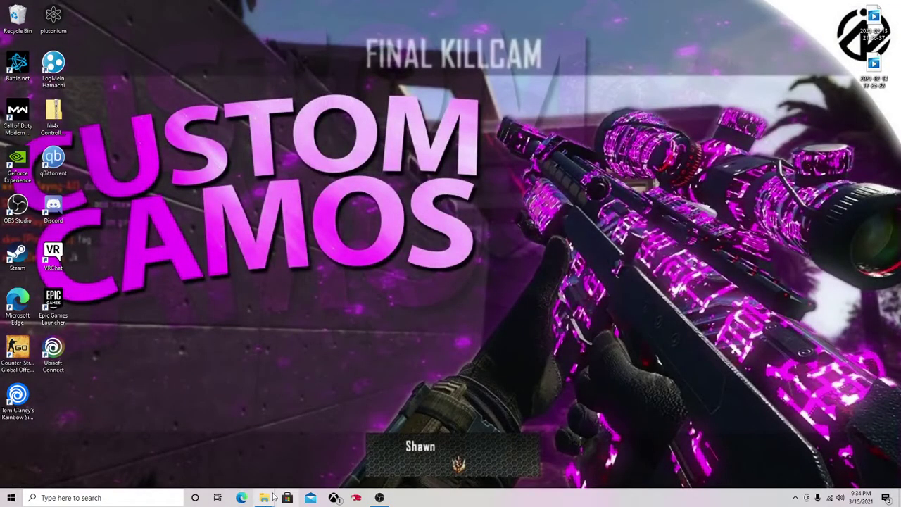
- Arrange the Controller Support archive and iw4x_full_game windows side by side
mouse_move(265, 497)
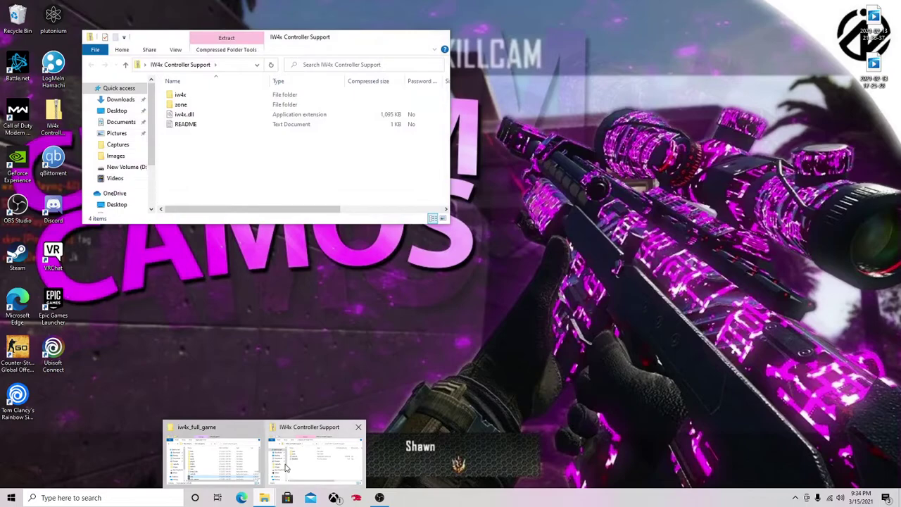
click(313, 453)
drag(310, 42, 752, 41)
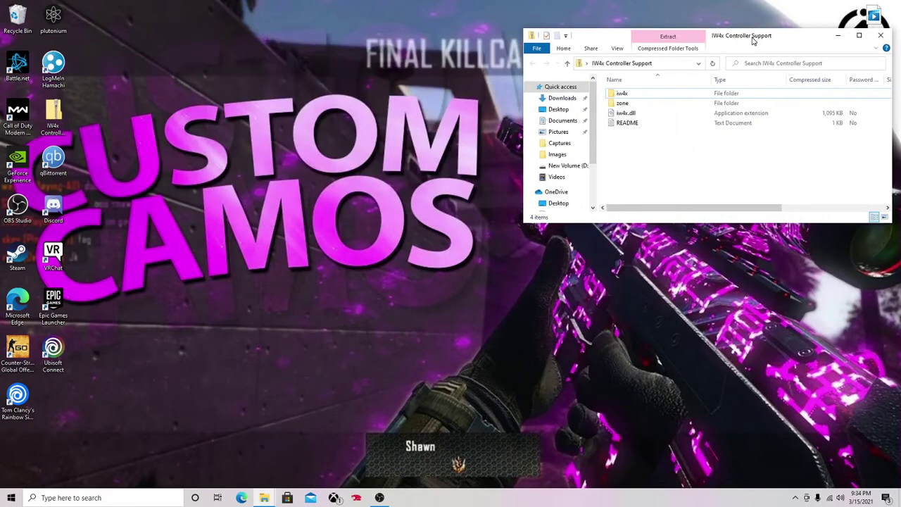
mouse_move(256, 497)
click(240, 457)
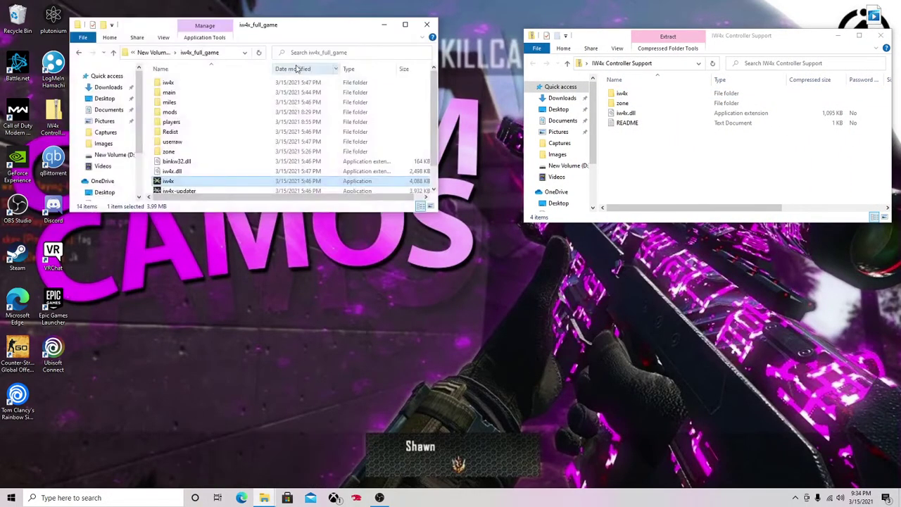
drag(293, 33, 288, 34)
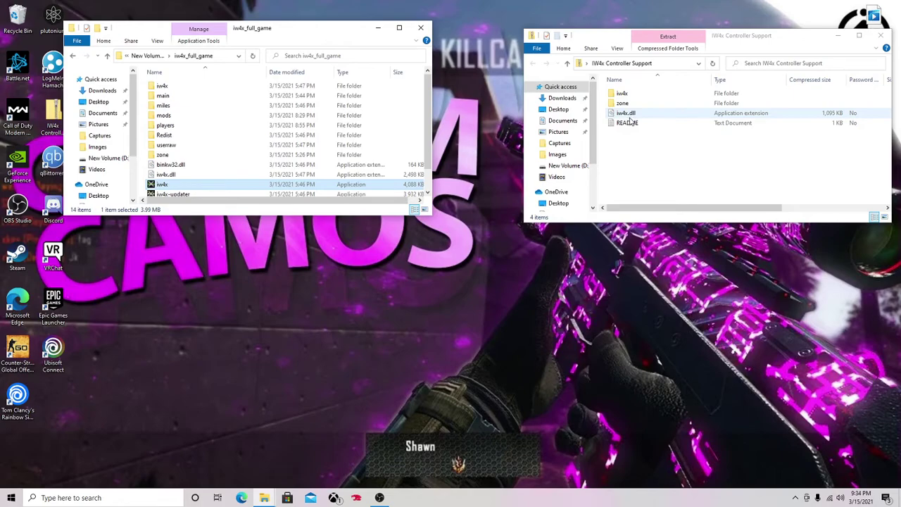
- Copy iw4x, zone and iw4x.dll from the archive into iw4x_full_game, then minimize the archive
mouse_move(606, 90)
mouse_down()
mouse_move(623, 106)
mouse_move(680, 121)
mouse_move(609, 90)
mouse_up()
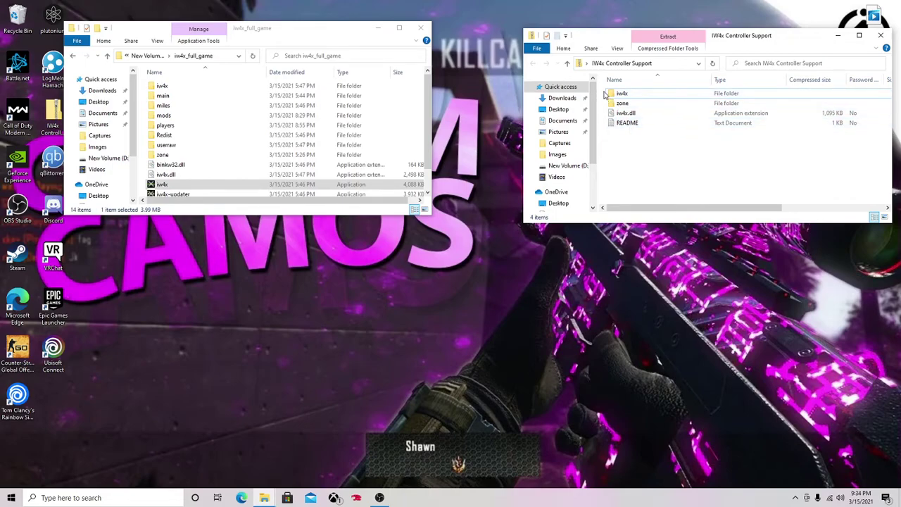
drag(609, 97, 695, 114)
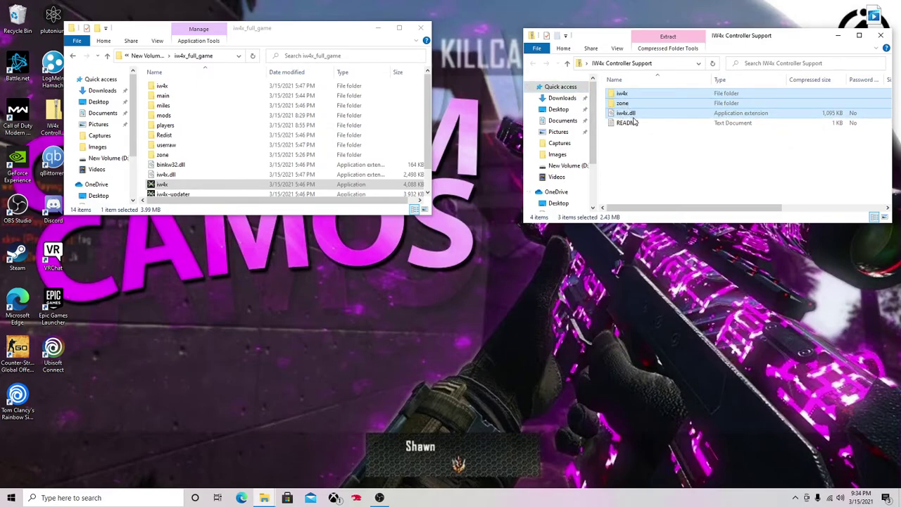
mouse_move(636, 115)
mouse_down()
mouse_move(275, 161)
mouse_move(233, 152)
mouse_move(255, 159)
mouse_move(645, 116)
mouse_up()
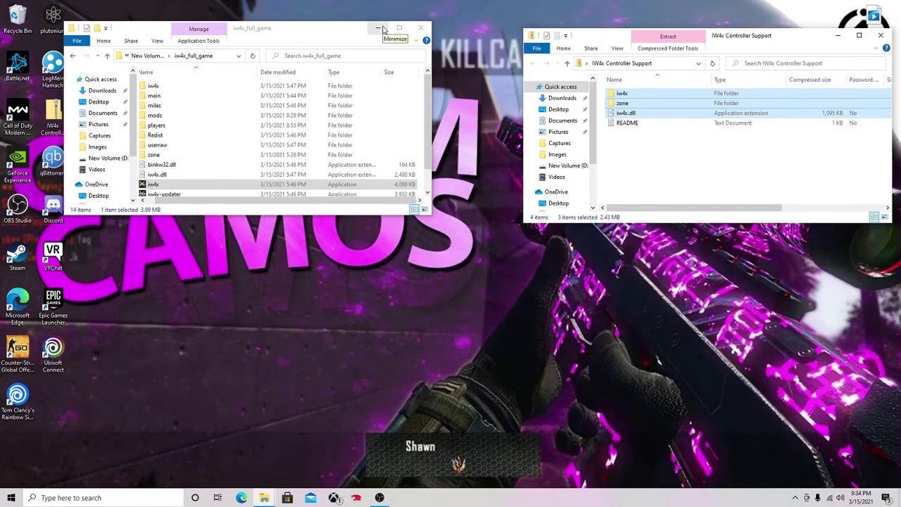
click(837, 37)
- Maximize the iw4x_full_game window and launch iw4x.exe
click(398, 29)
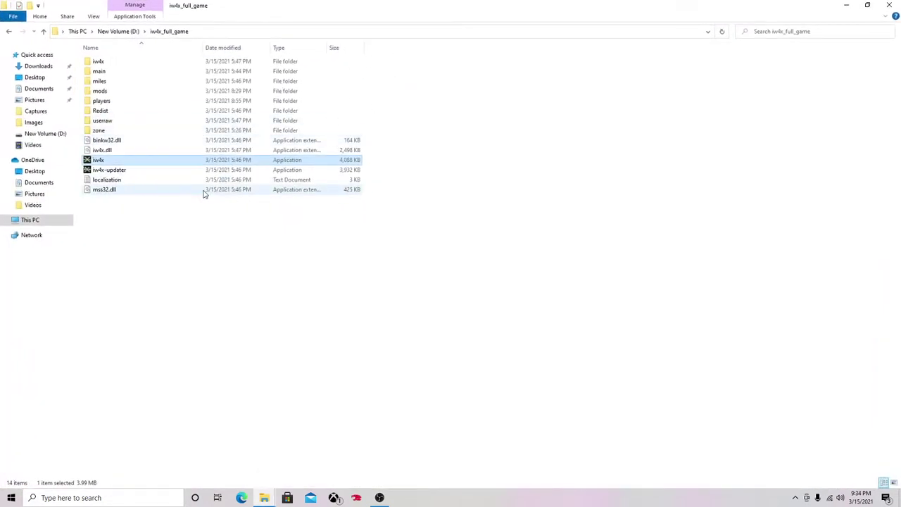
double_click(161, 163)
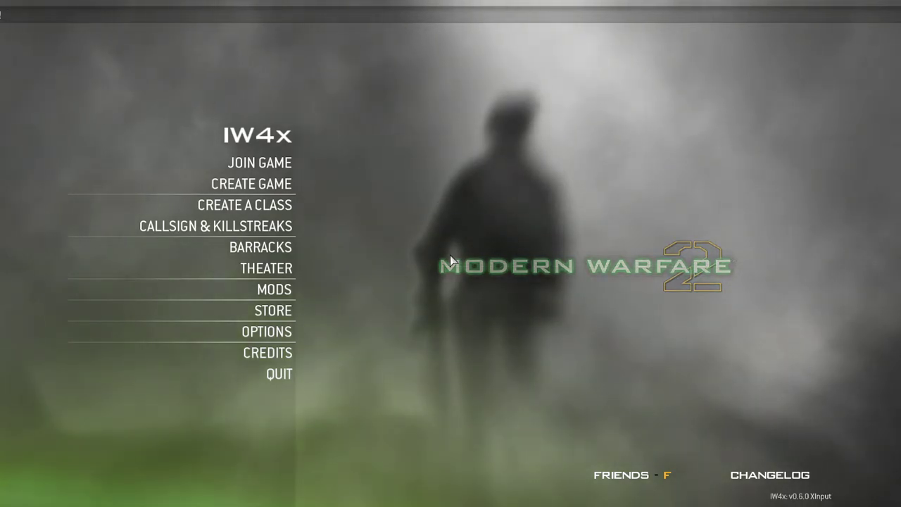
- Browse Custom Class 5, keeping the AUG HBAR as primary, and back out to the main menu
key(Down)
key(Down)
key(Return)
key(Down)
key(Down)
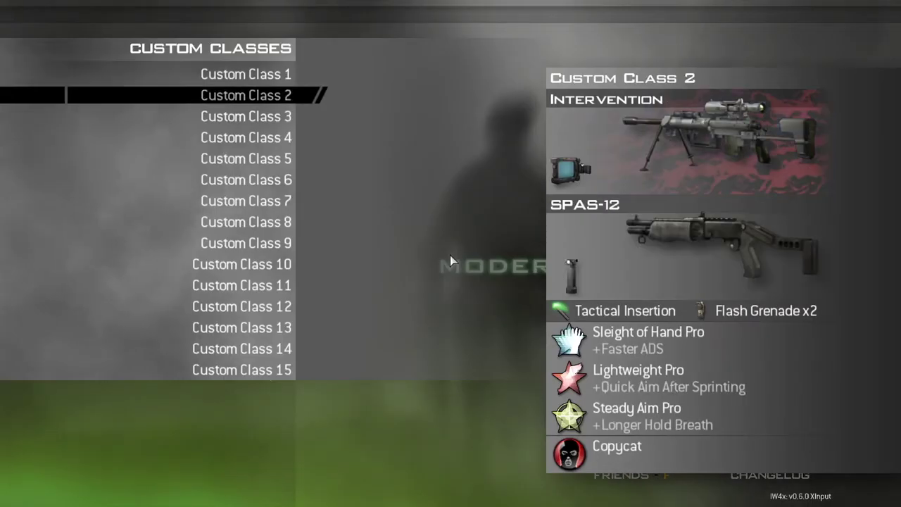
key(Down)
key(Down)
key(Up)
key(Down)
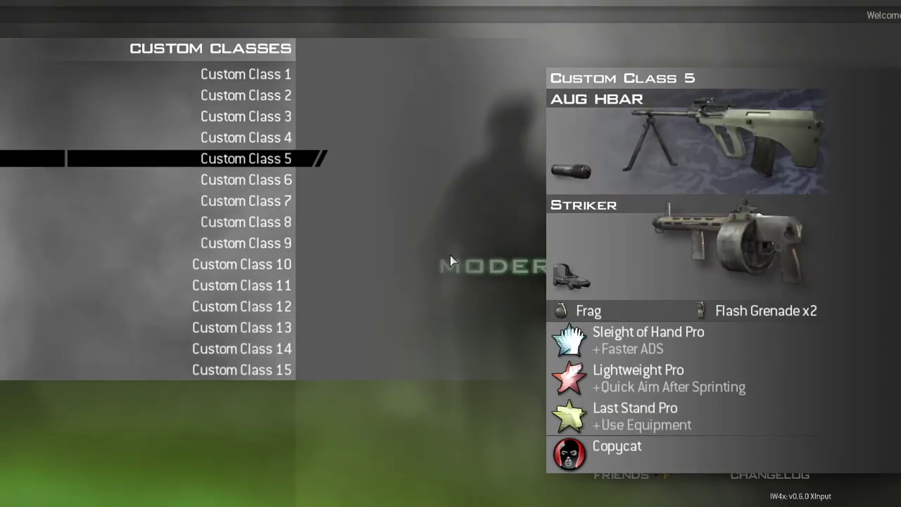
key(Return)
key(Return)
key(Down)
key(Up)
key(Return)
key(Down)
key(Down)
key(Down)
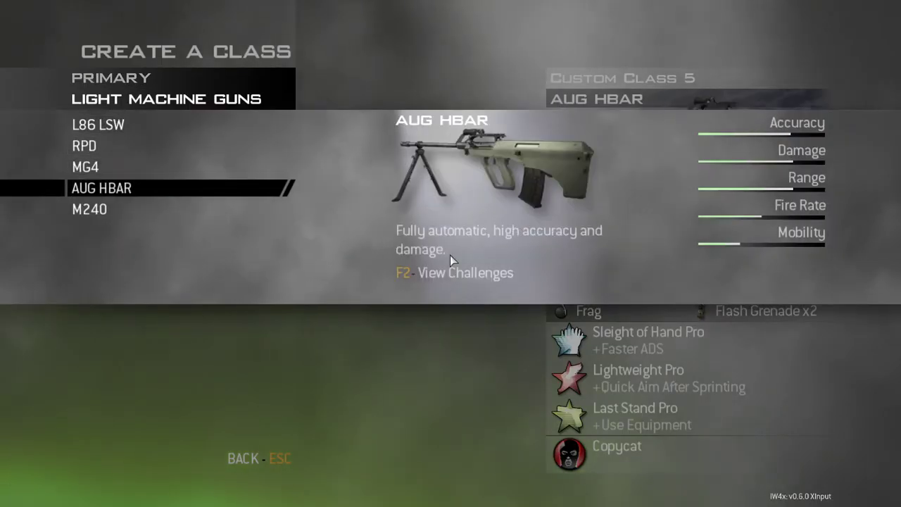
key(Return)
key(Escape)
key(Escape)
key(Down)
key(Down)
key(Down)
- Confirm Enable Controller is Yes in the controller options, then open Create a Class
key(Down)
key(Down)
key(Down)
key(Return)
key(Down)
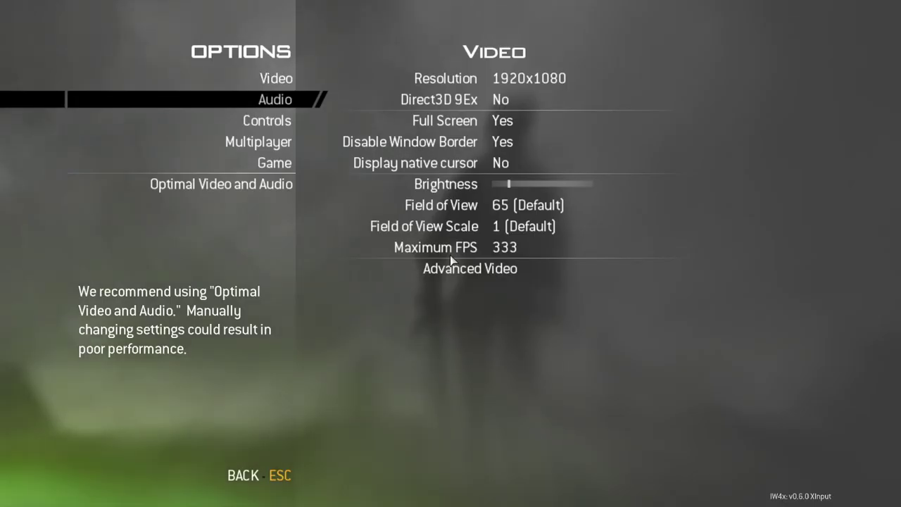
key(Return)
key(Down)
key(Return)
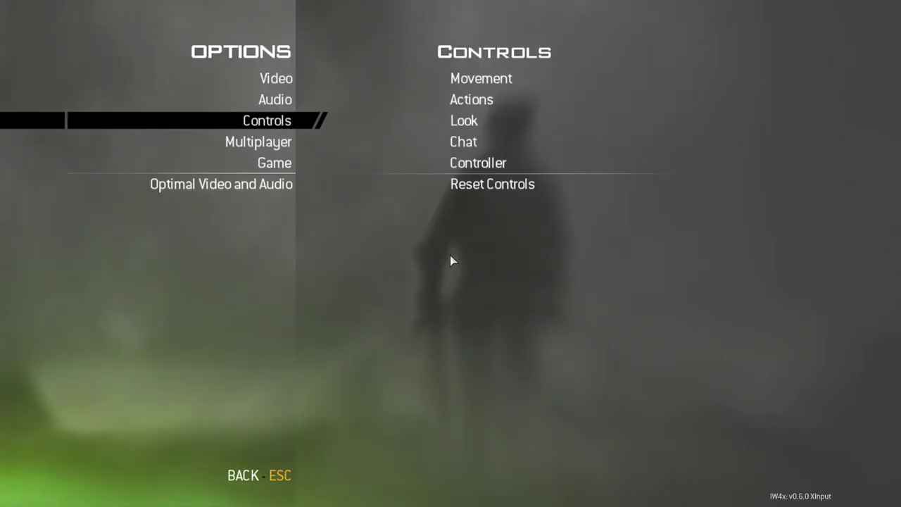
click(496, 164)
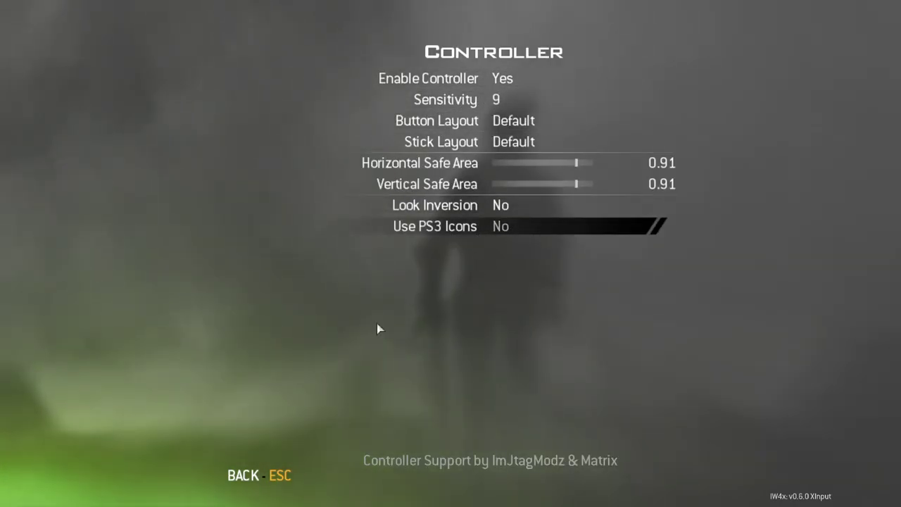
click(247, 476)
key(Up)
key(Up)
key(Return)
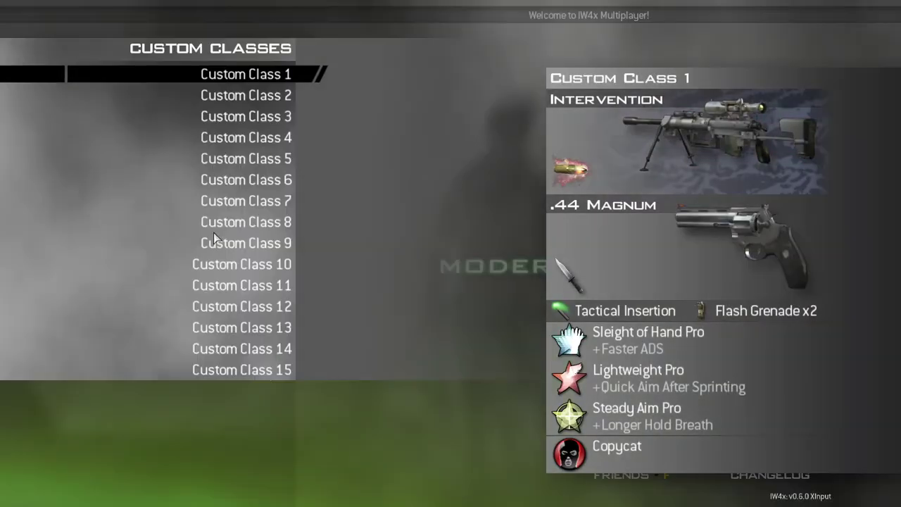
- Give Custom Class 6 an ACR primary fitted with a Silencer
key(Down)
key(Down)
key(Down)
key(Down)
key(Down)
key(Return)
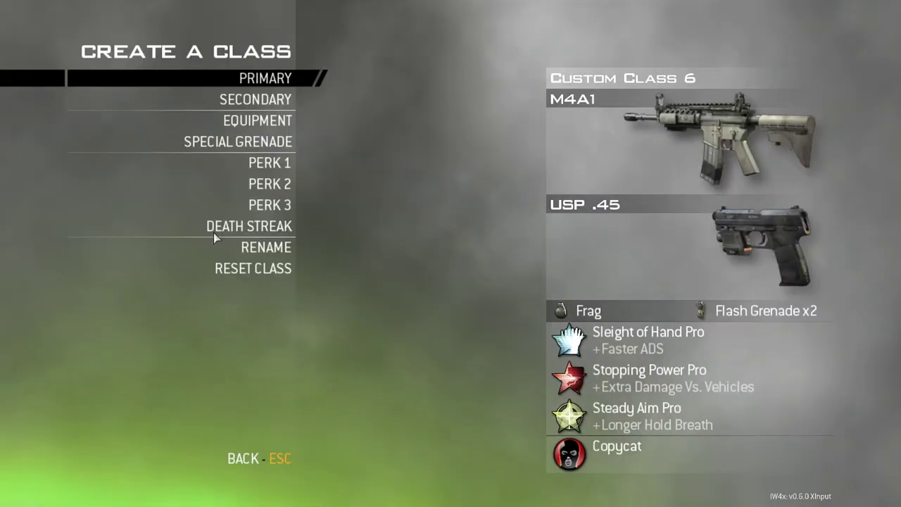
key(Return)
key(Down)
key(Down)
key(Down)
key(Down)
key(Down)
key(Down)
key(Return)
key(Return)
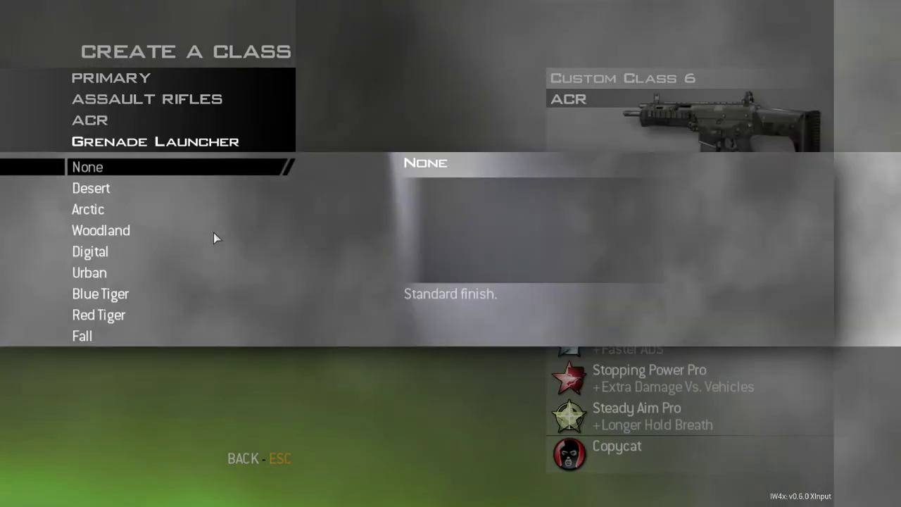
key(Escape)
key(Down)
key(Down)
key(Down)
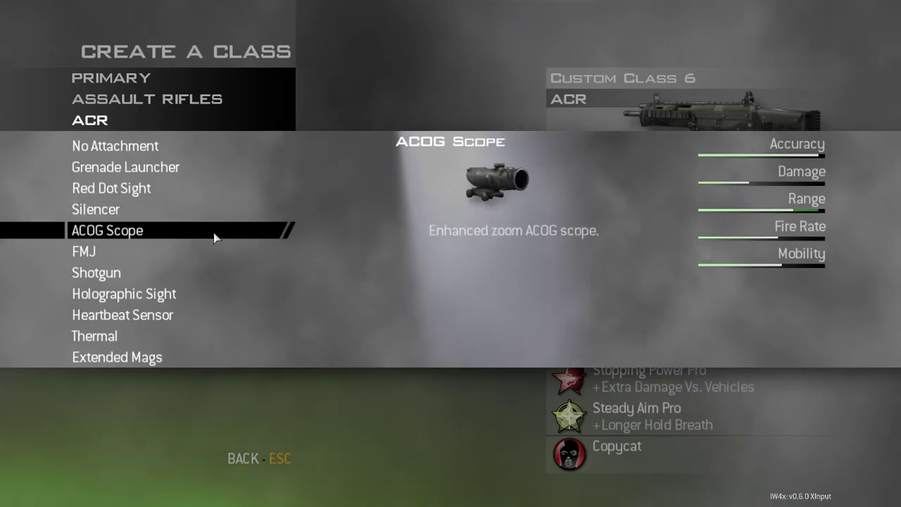
key(Down)
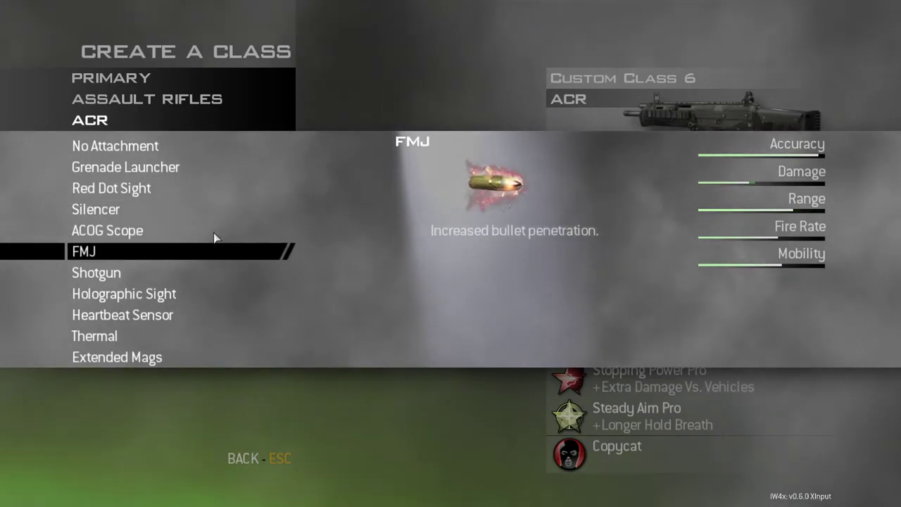
key(Down)
key(Down)
key(Up)
key(Up)
key(Up)
key(Up)
key(Up)
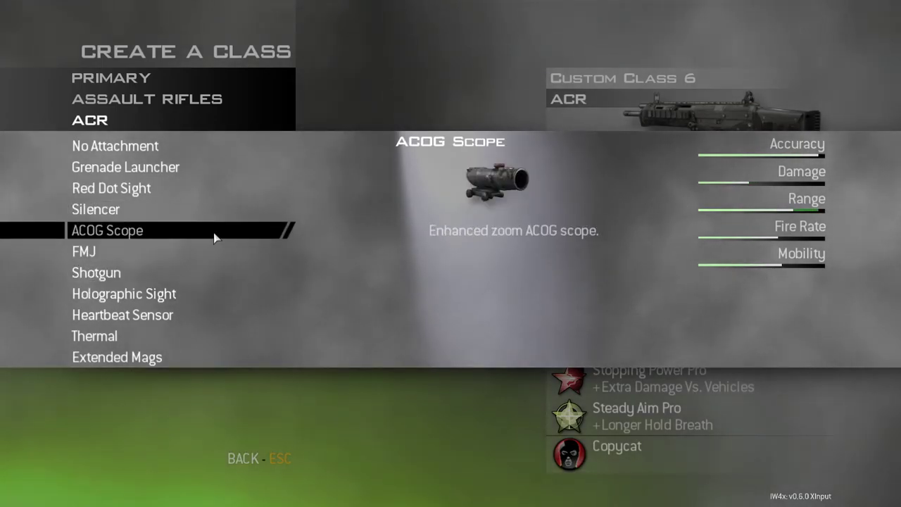
key(Down)
key(Return)
- Apply Blue Tiger camo to the ACR and pick an Akimbo Model 1887 as secondary
key(Down)
key(Down)
key(Down)
key(Down)
key(Down)
key(Down)
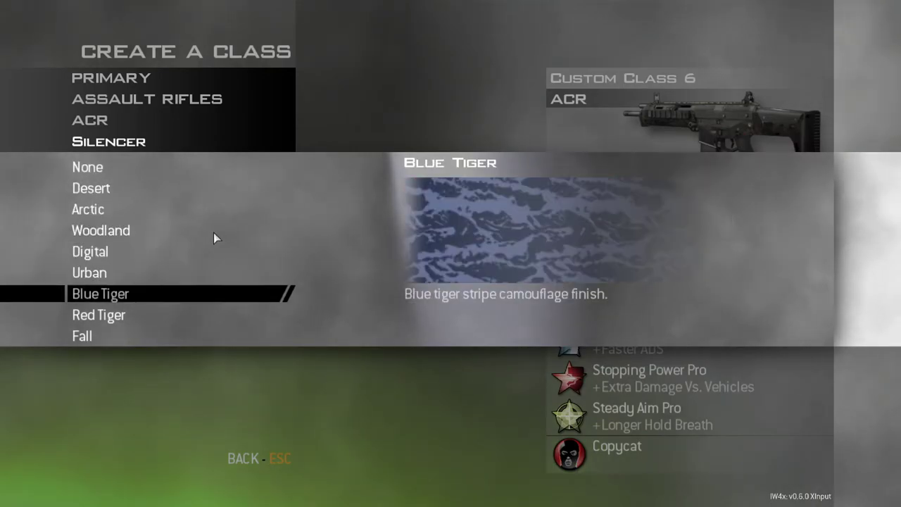
key(Return)
key(Down)
key(Return)
key(Down)
key(Return)
key(Down)
key(Down)
- Swap Perk 2 from Stopping Power Pro to Lightweight Pro and return to the main menu
key(Down)
key(Down)
key(Down)
key(Return)
key(Down)
key(Return)
key(Down)
key(Down)
key(Down)
key(Return)
key(Down)
key(Escape)
key(Down)
key(Return)
key(Down)
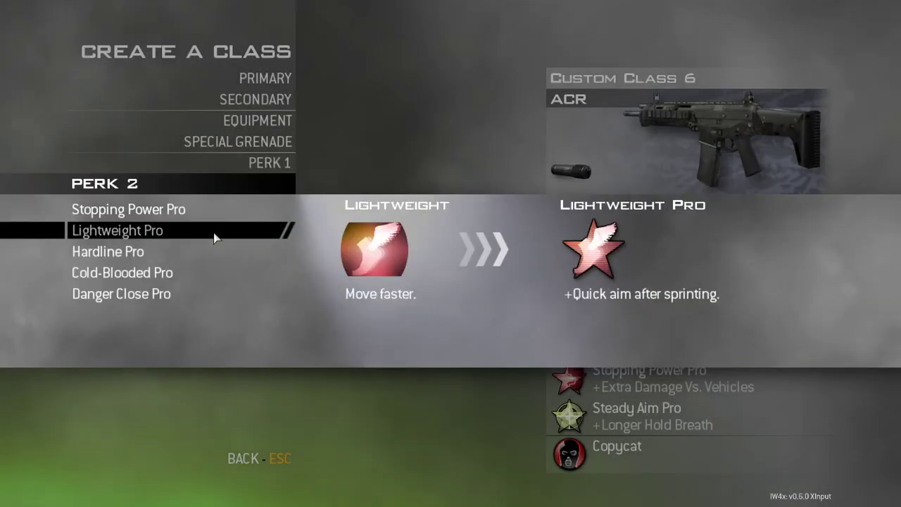
key(Return)
key(Down)
key(Return)
key(Down)
key(Escape)
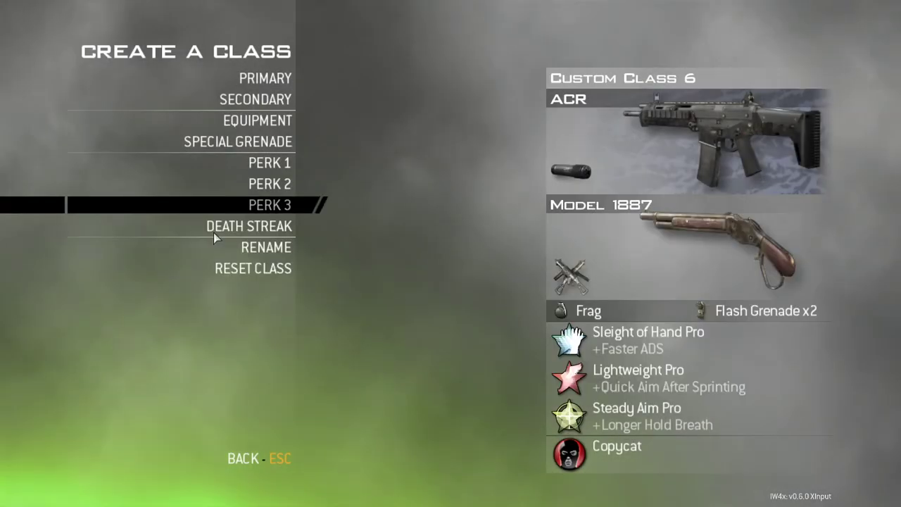
key(Escape)
key(Up)
key(Up)
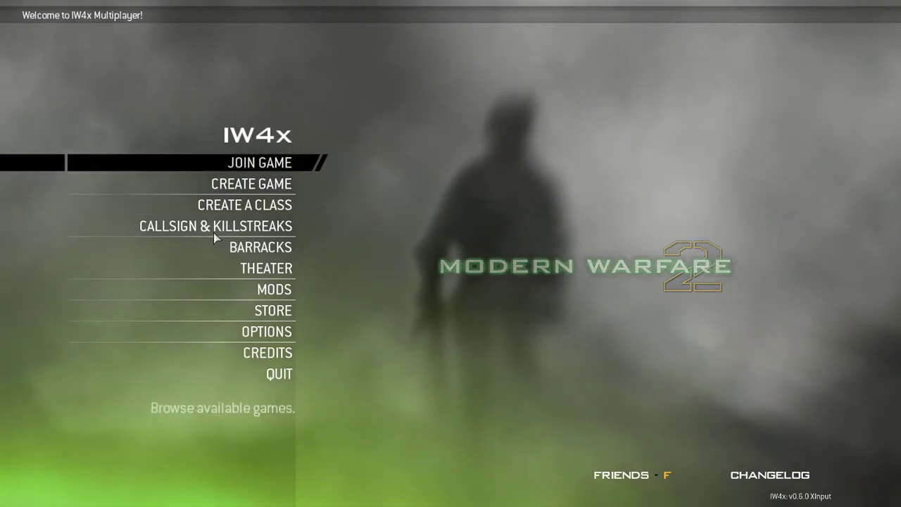
key(Return)
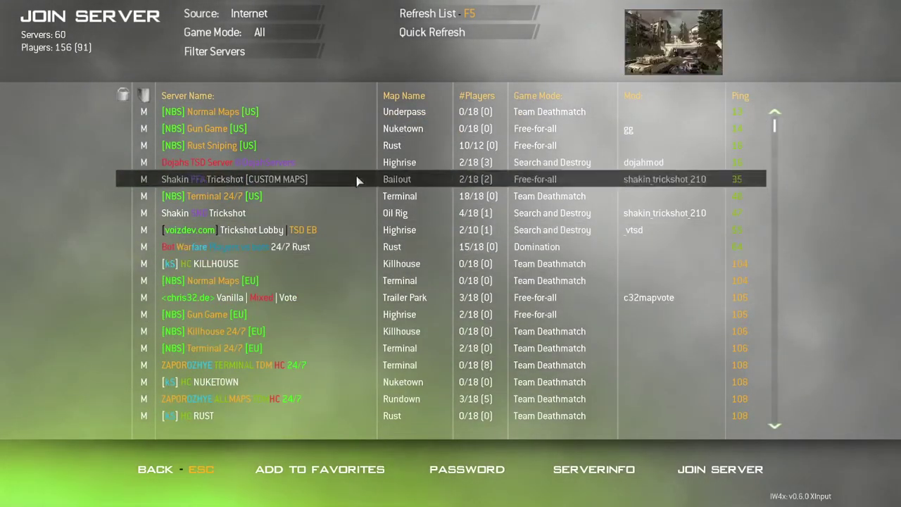
- Refresh the server list and join the NBS Rust Free-for-all server
click(439, 209)
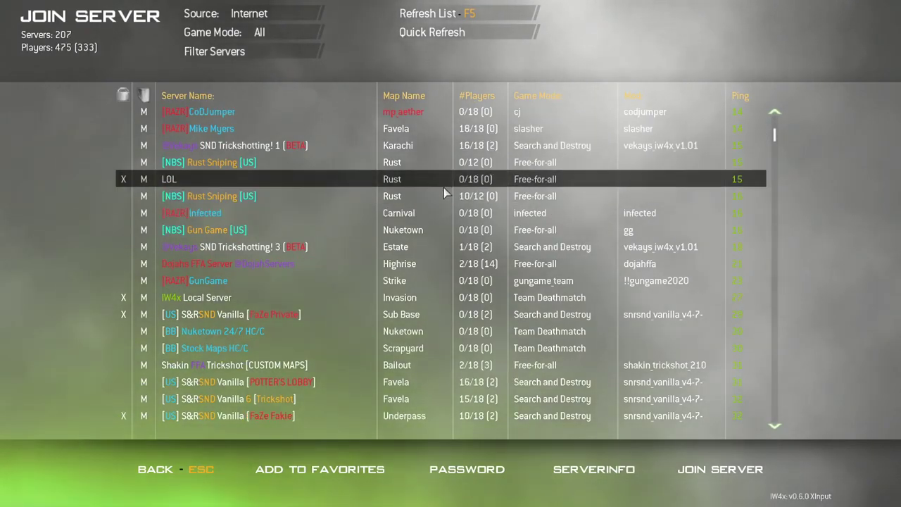
double_click(443, 196)
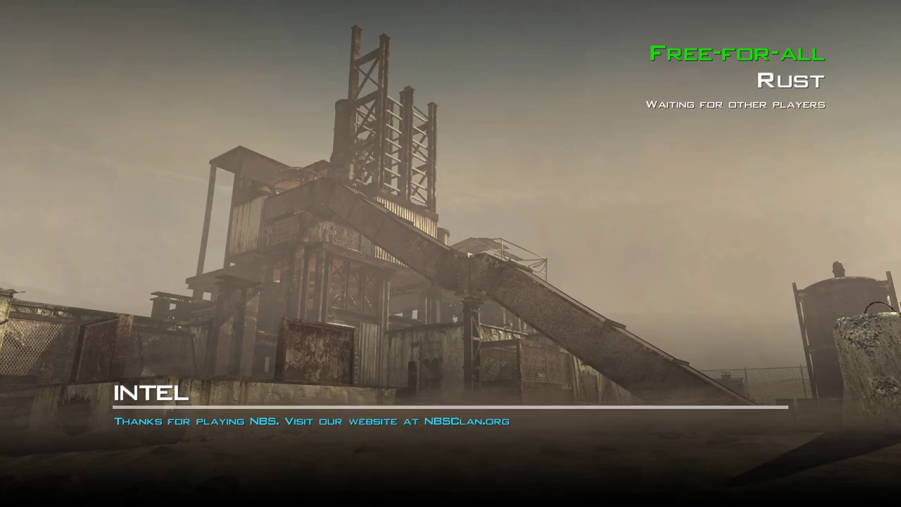
- Join team TF 141 and spawn with Custom Class 1
key(Up)
key(Up)
key(Up)
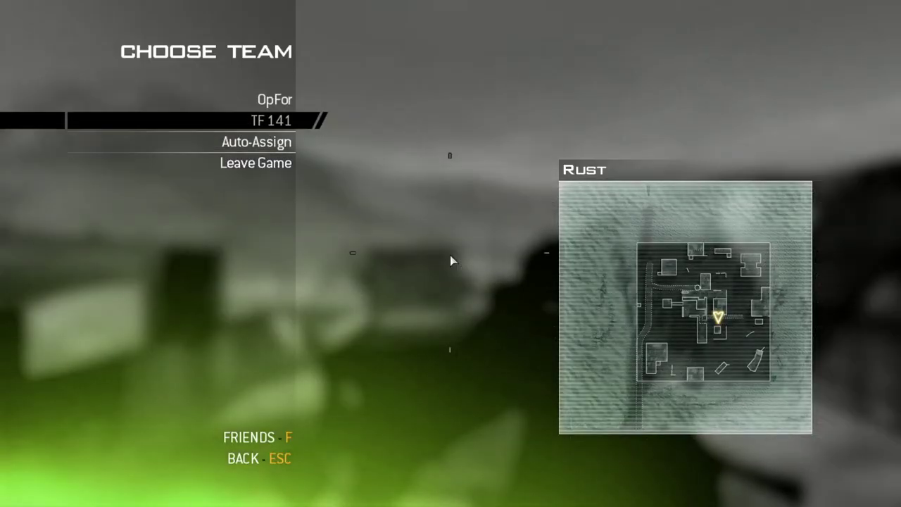
key(Return)
key(Down)
key(Down)
key(Down)
key(Return)
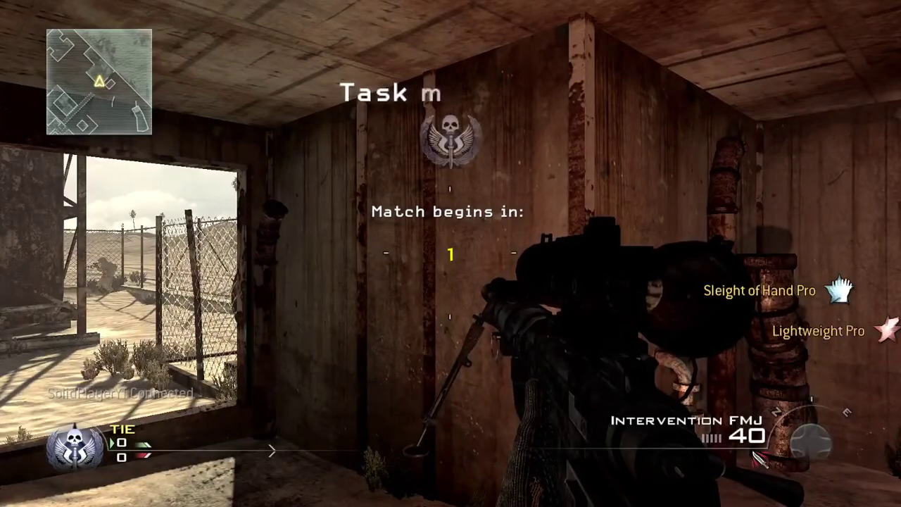
- Play briefly with the Intervention and .44 Magnum, then leave the match
key(1)
key(1)
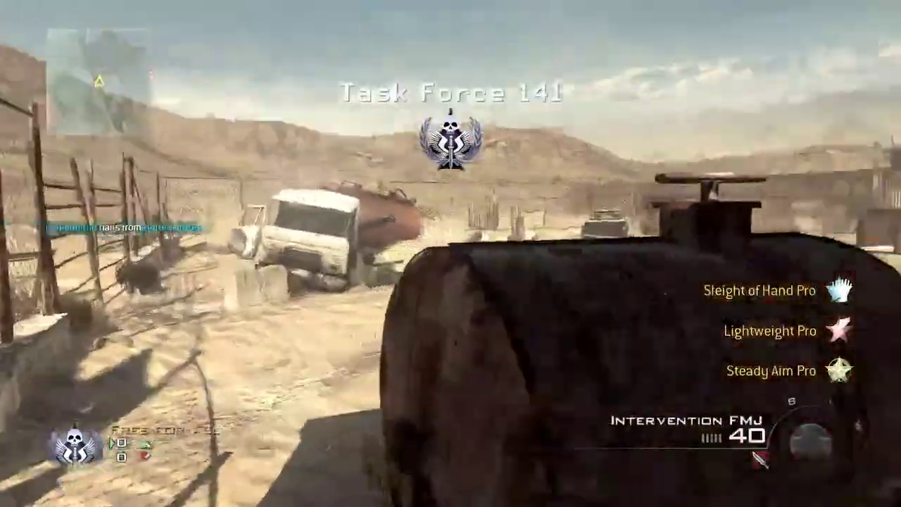
key(Escape)
key(Escape)
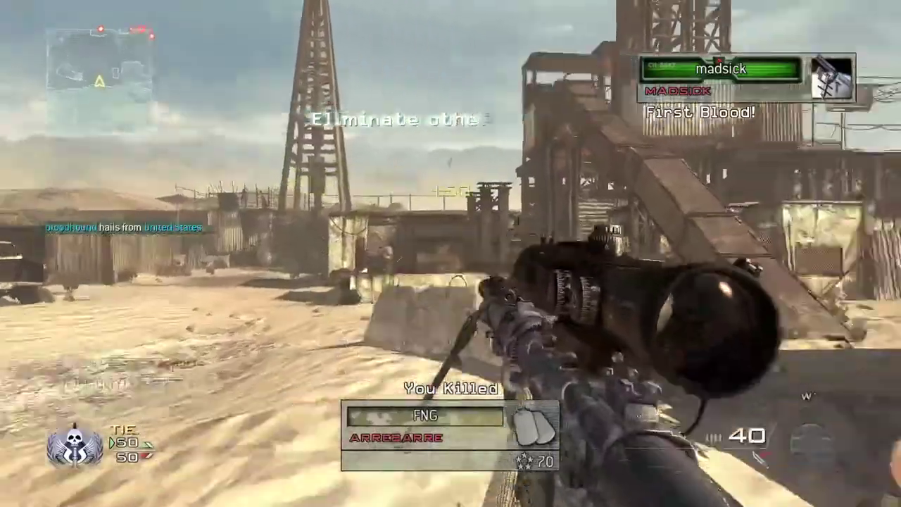
right_click(451, 253)
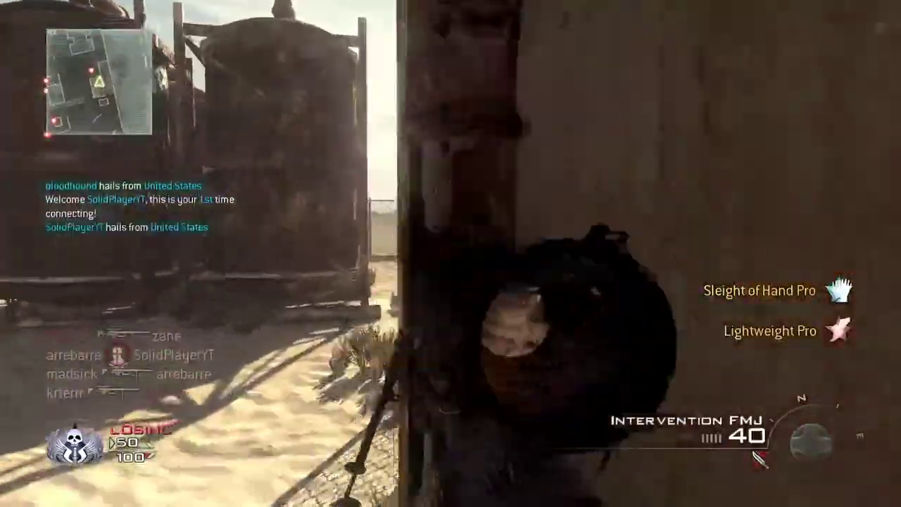
key(w)
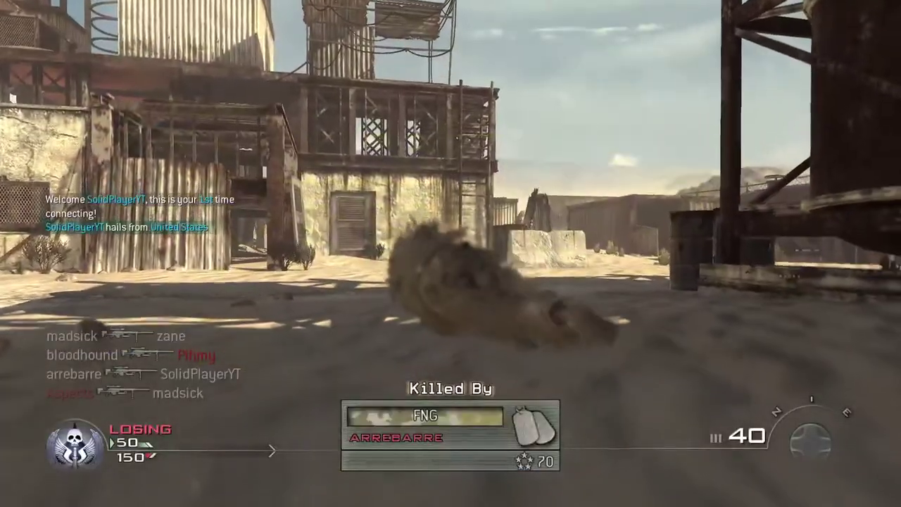
key(Escape)
key(Down)
key(Down)
key(Down)
key(Down)
key(Return)
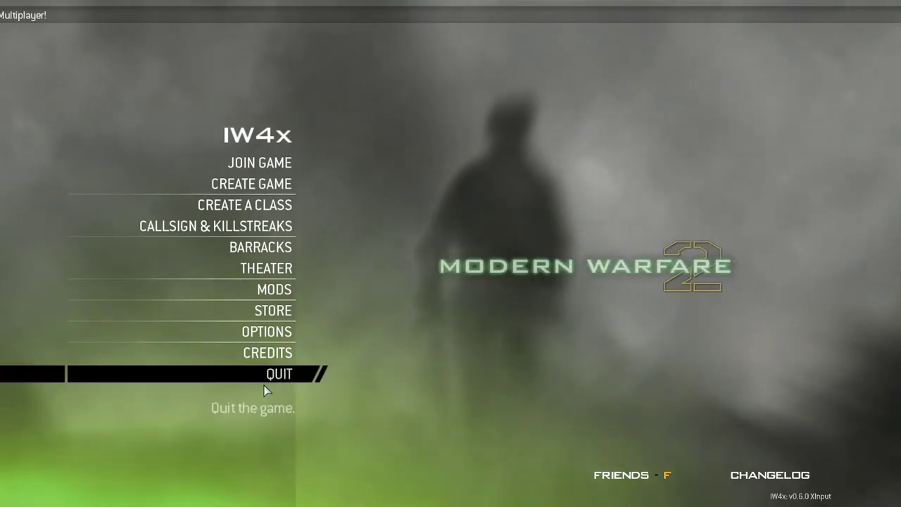
- Quit IW4x with confirmation and bring the OBS Studio window back up
click(266, 386)
click(464, 223)
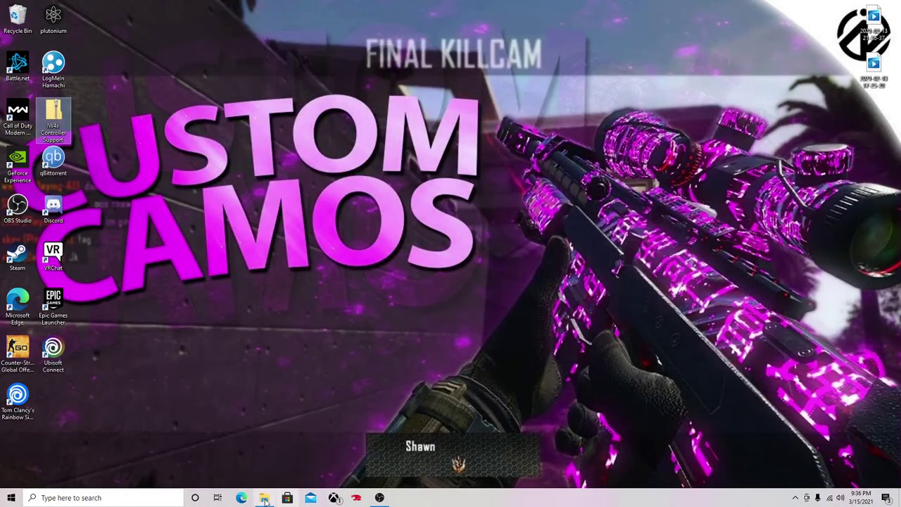
click(382, 494)
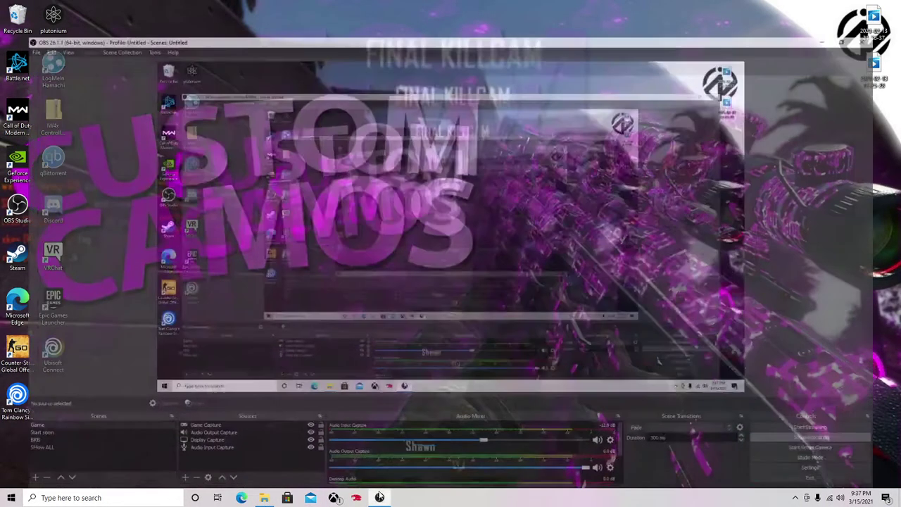